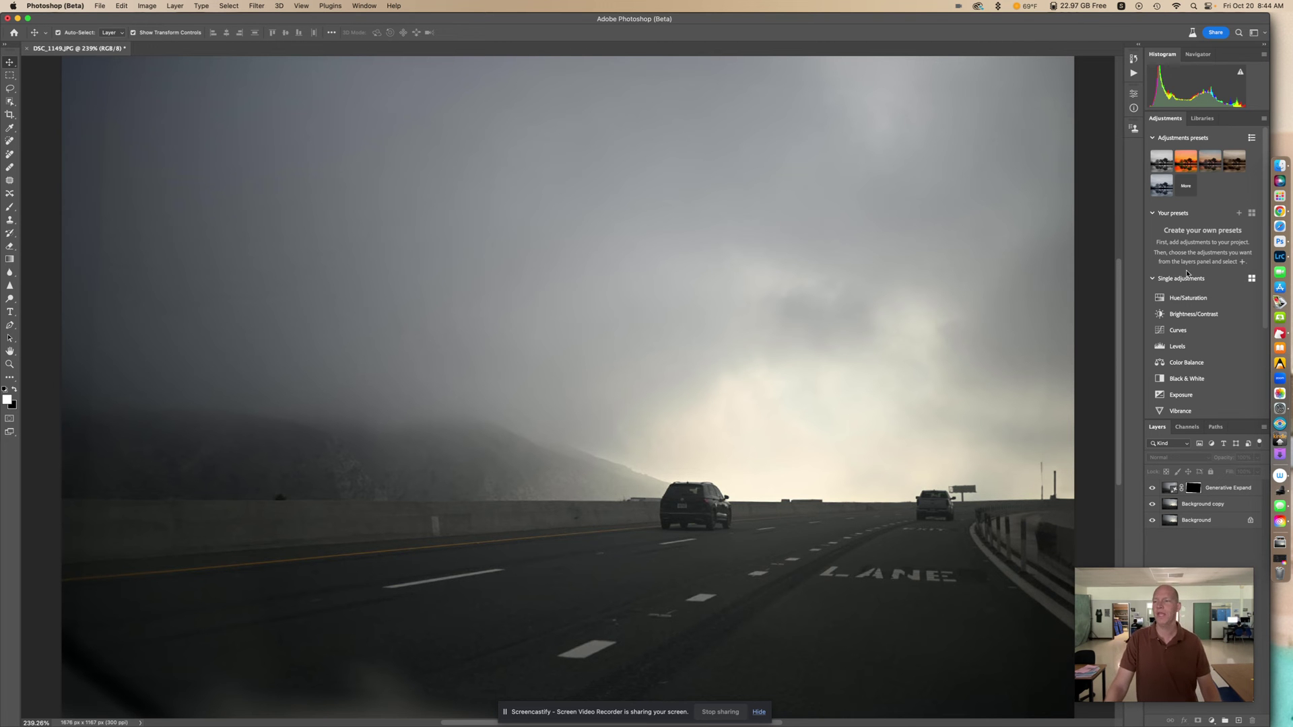
- Delete the old Background copy layer, then toggle Generative Expand on and off to compare, leaving it visible
left_click(1198, 505)
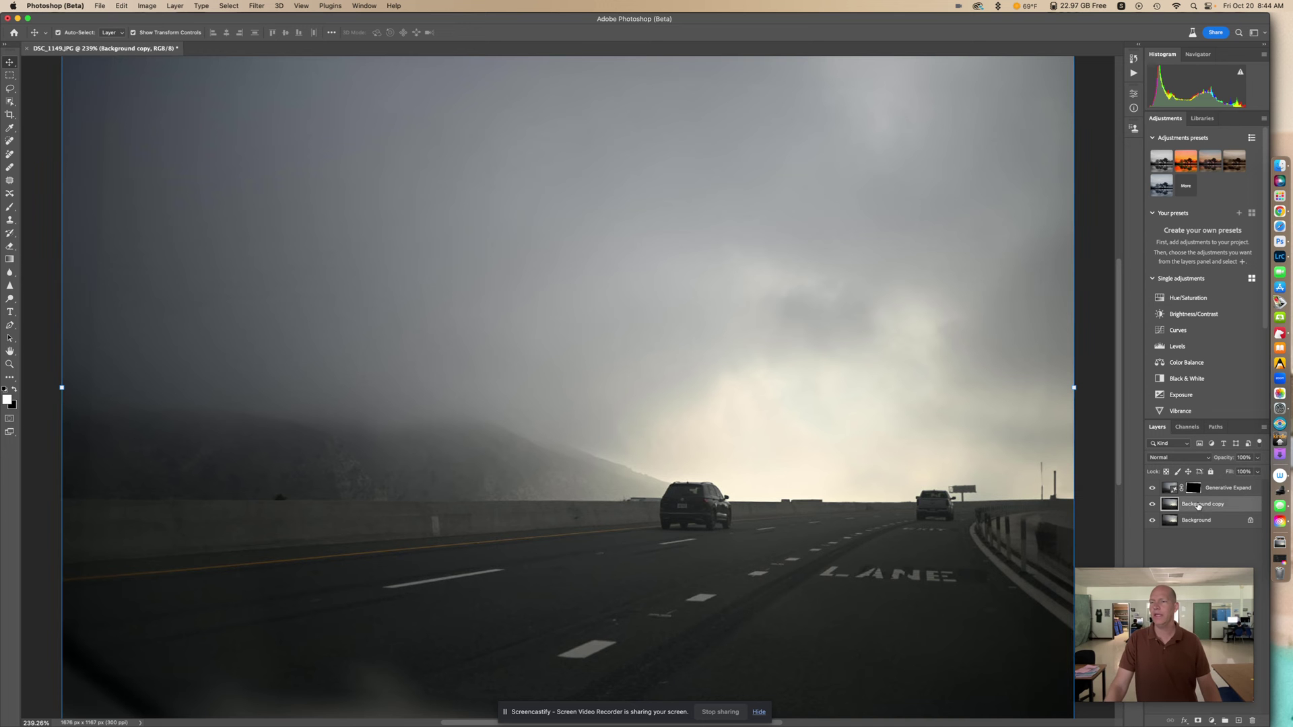
key("Delete")
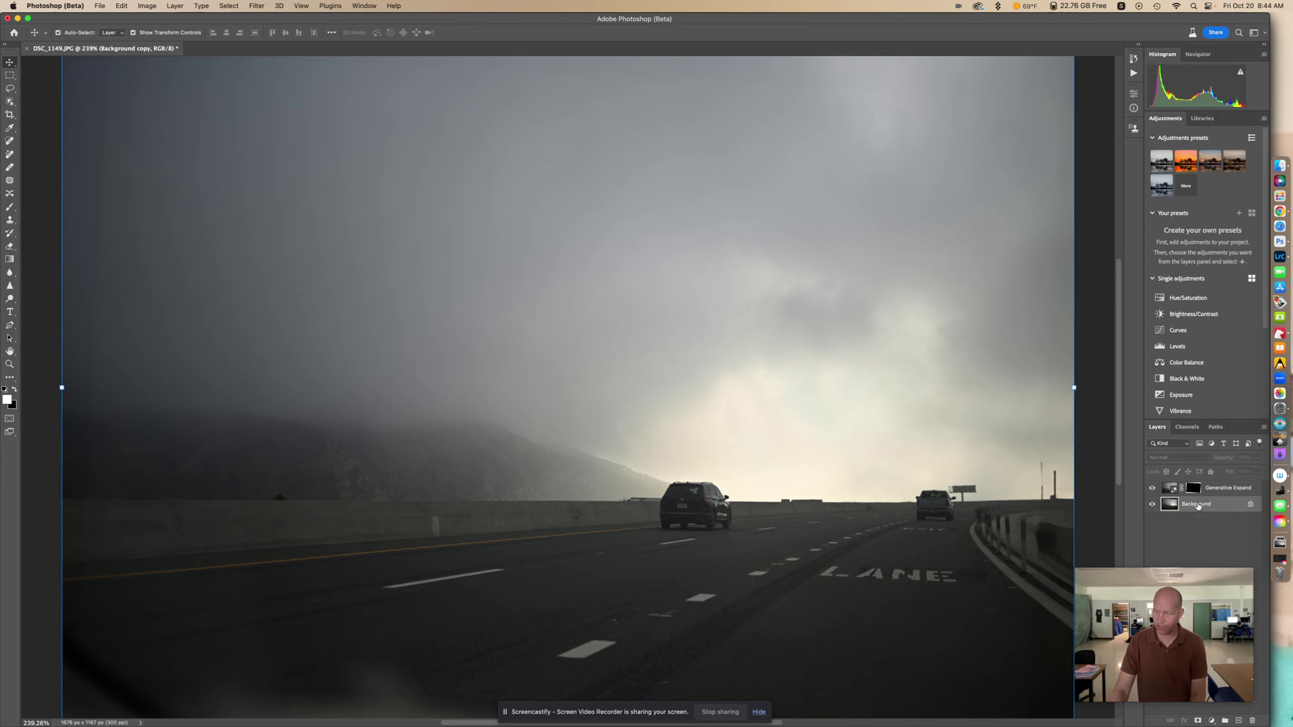
left_click(1152, 489)
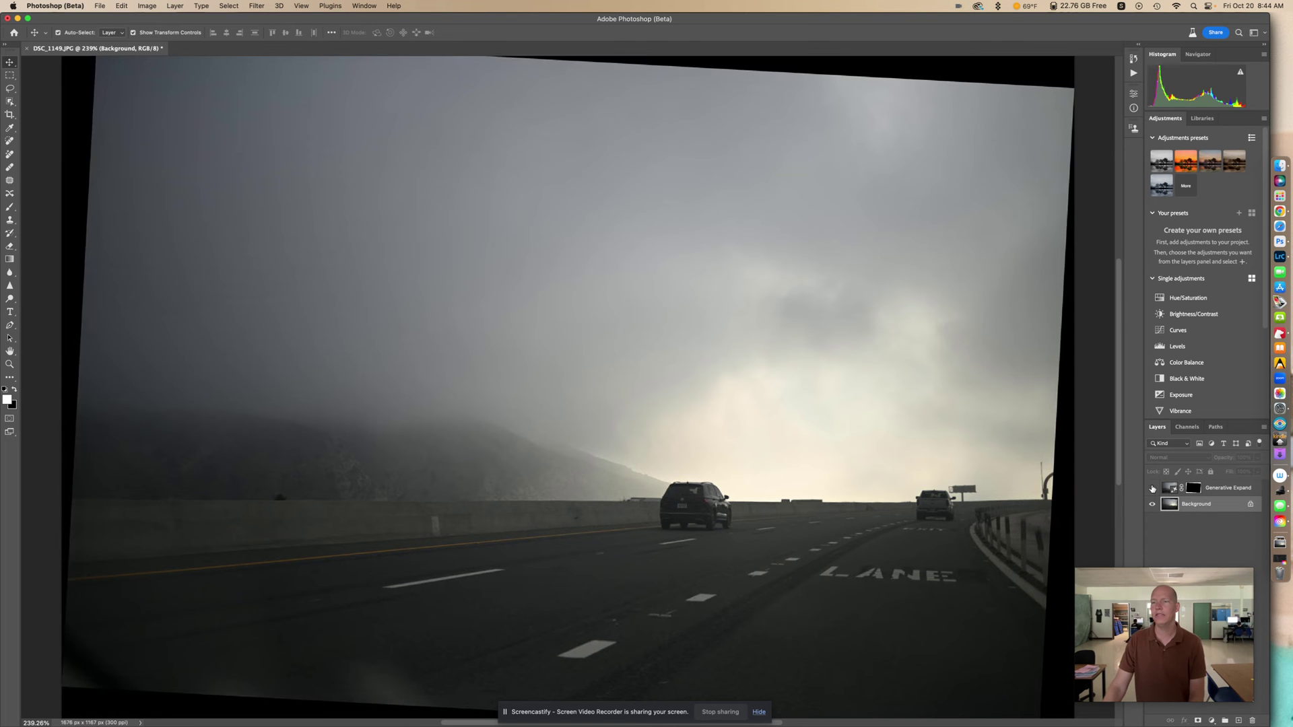
left_click(1152, 488)
left_click(1152, 488)
left_click(1153, 489)
left_click(1152, 489)
left_click(1152, 488)
left_click(1152, 488)
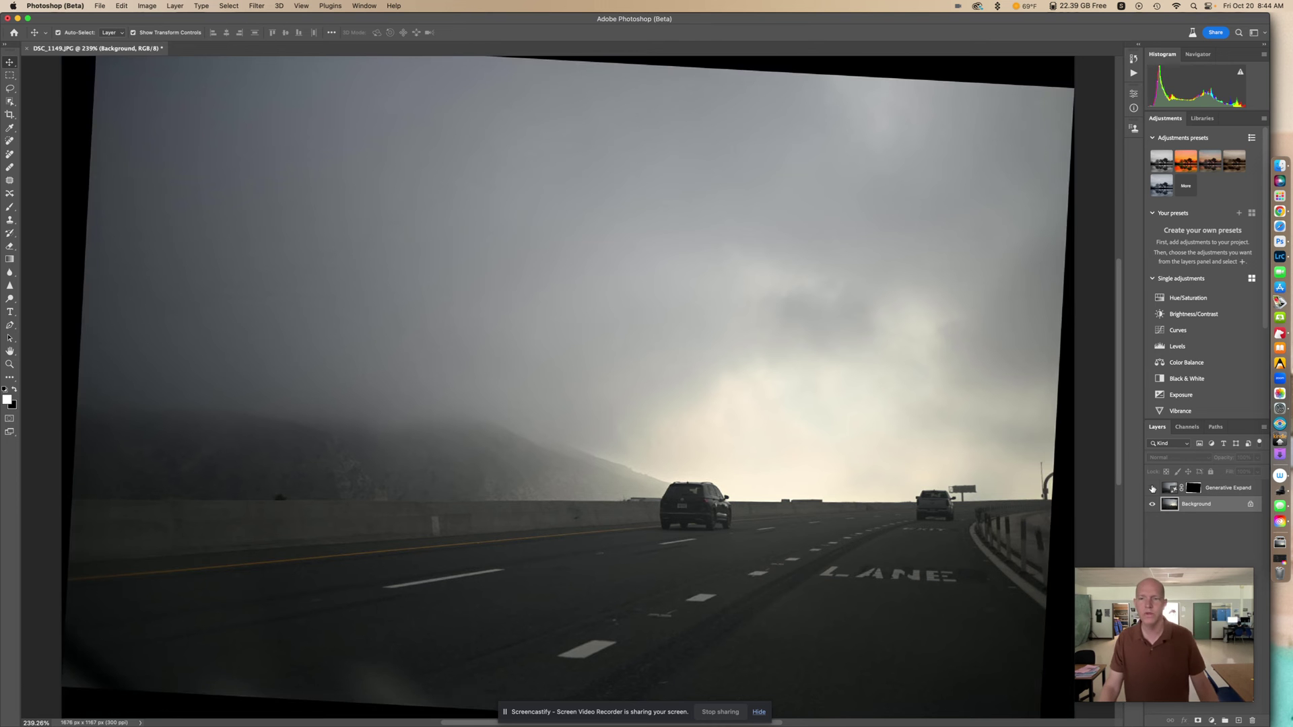
left_click(1153, 489)
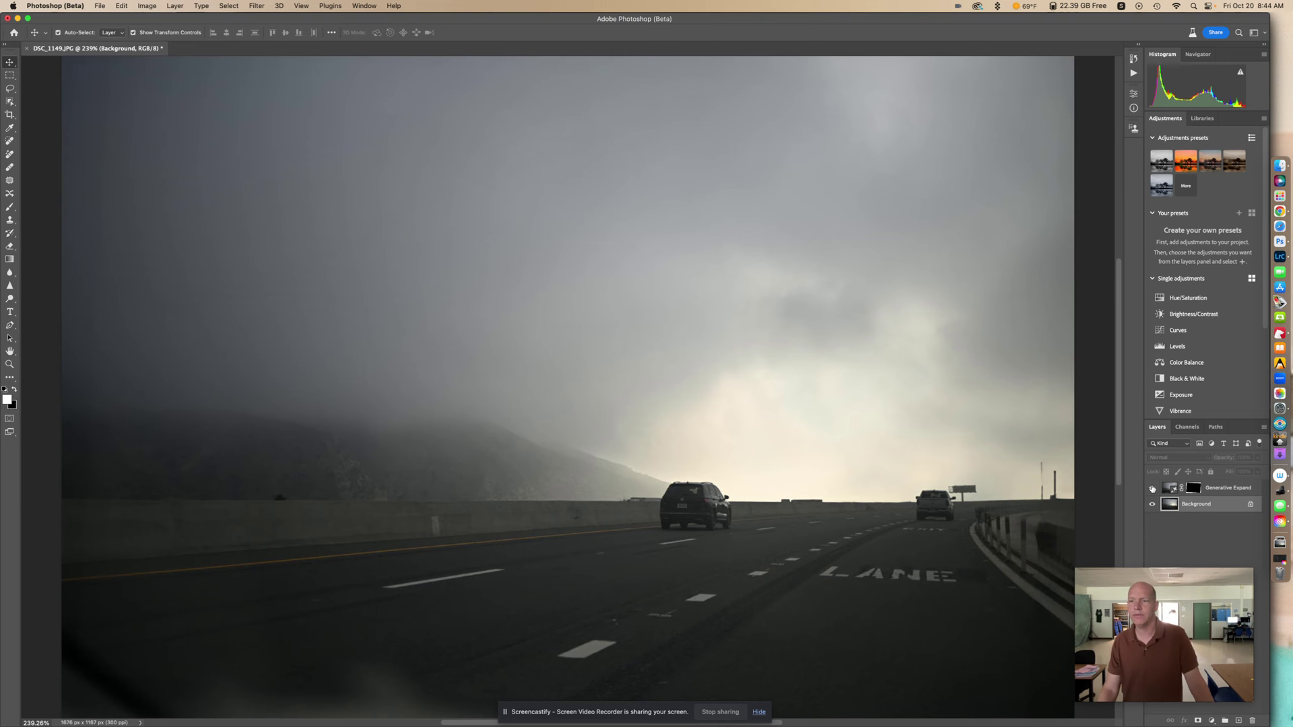
- Duplicate the Background layer as a new Background copy
right_click(1209, 503)
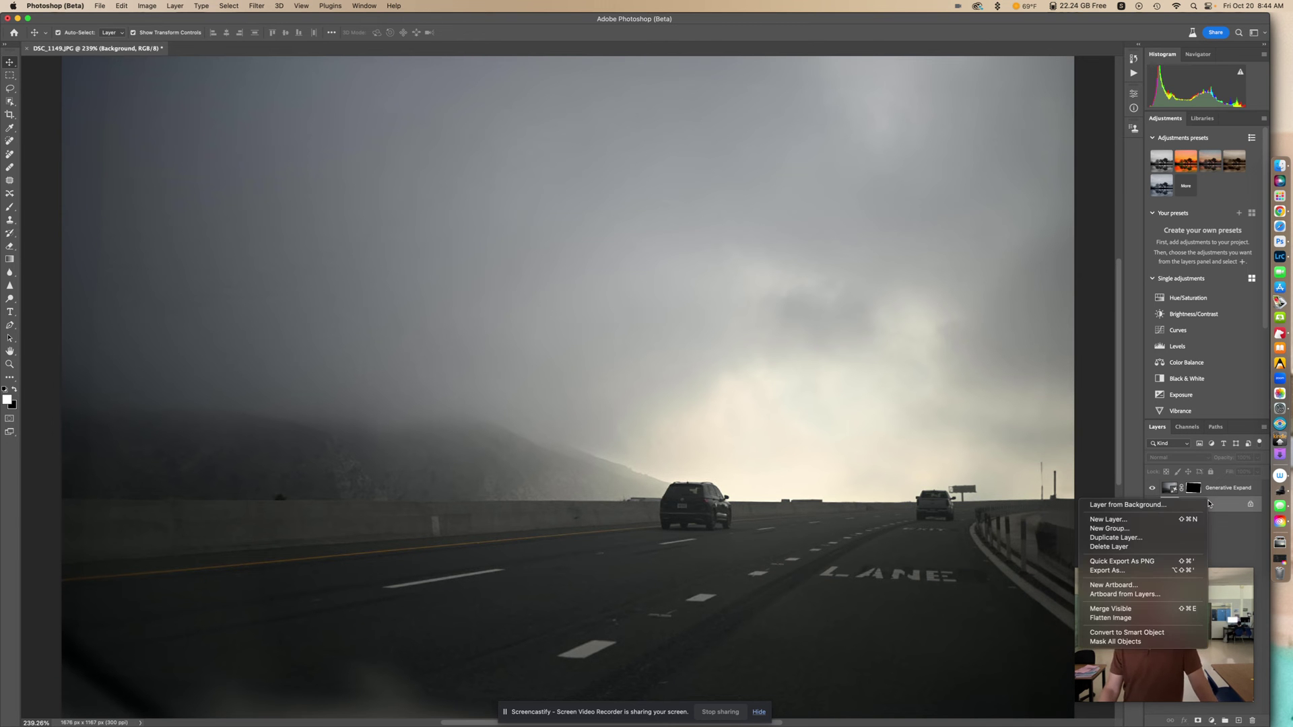
left_click(1172, 543)
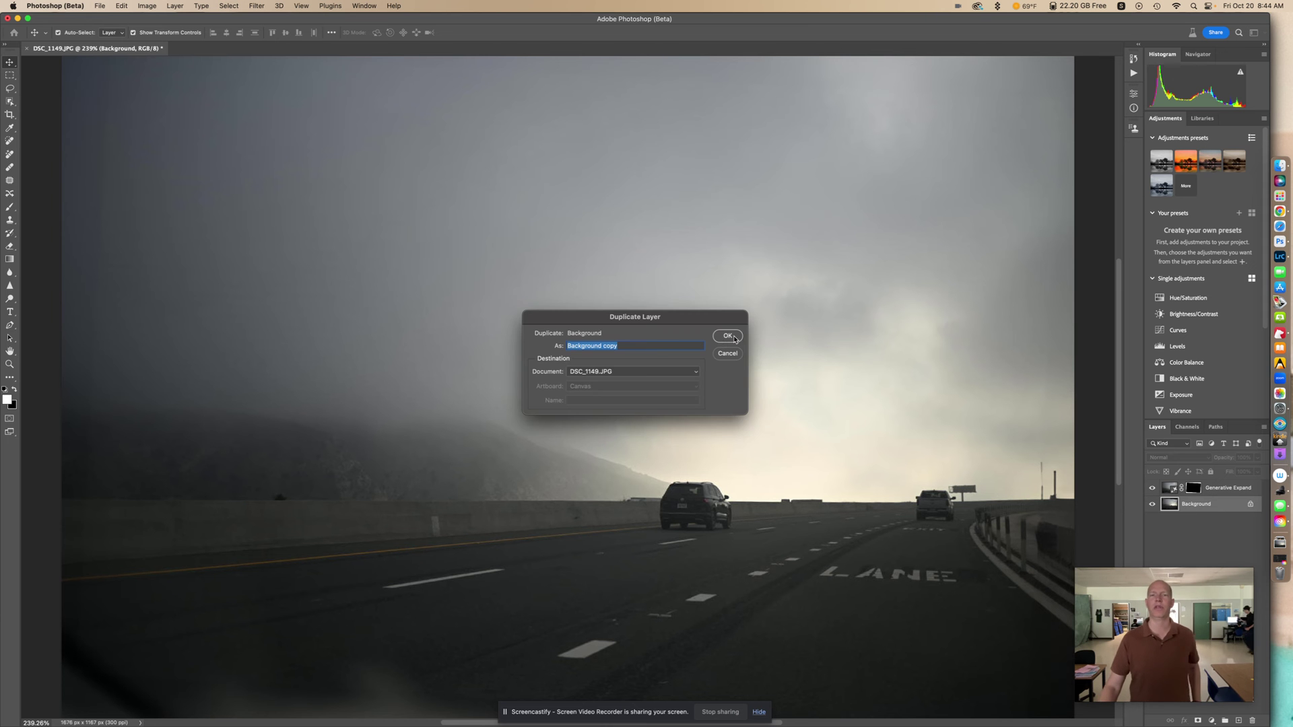
key("Return")
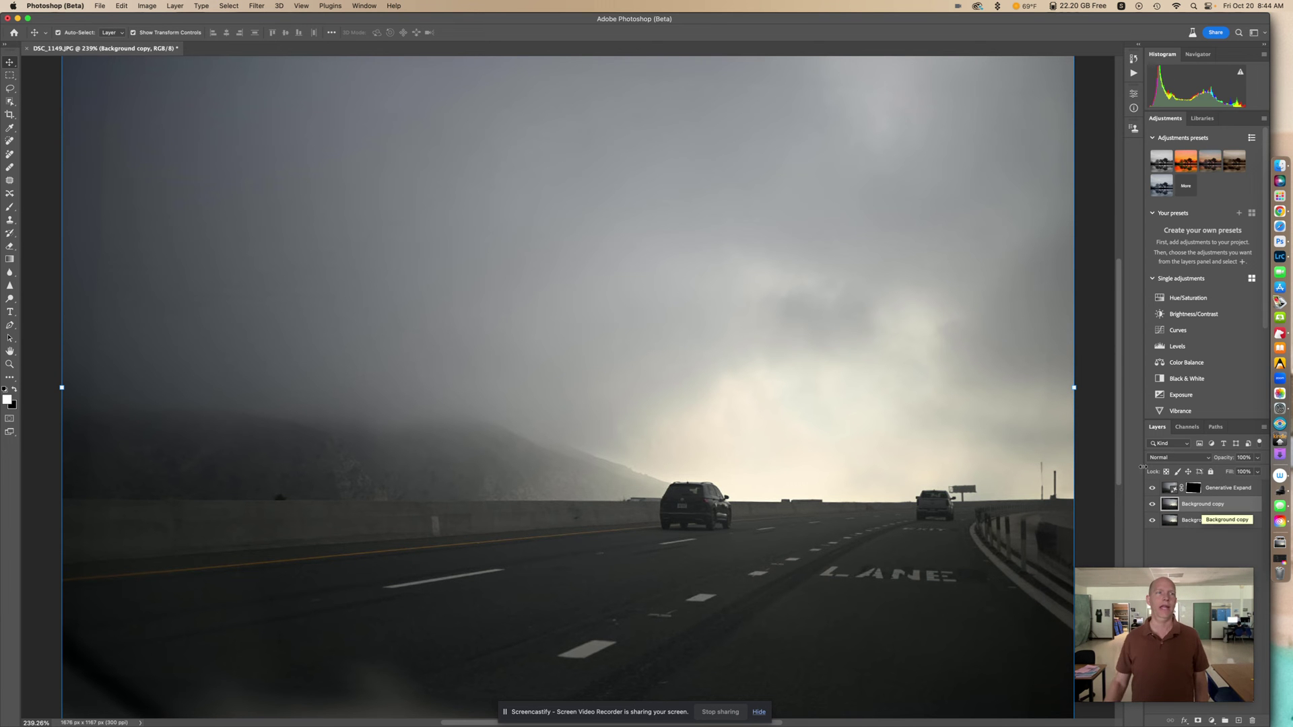
- Switch Photoshop to the Photography workspace
left_click(10, 76)
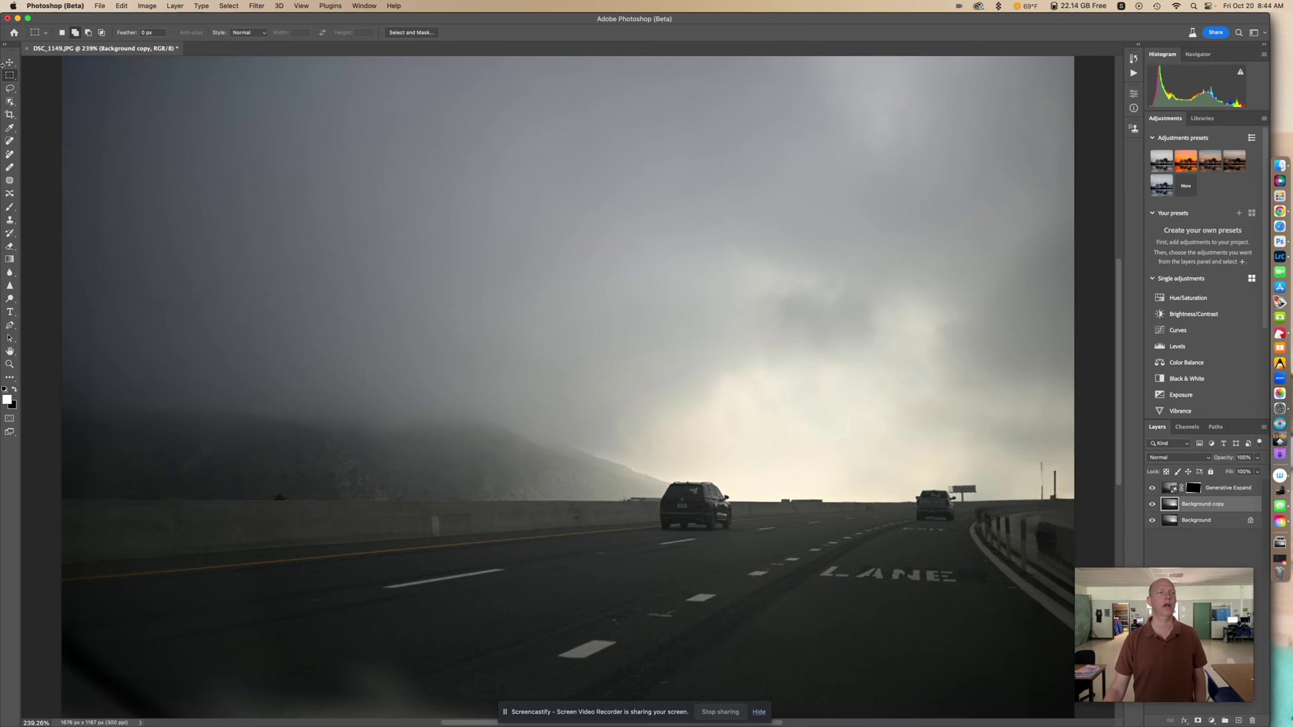
left_click(363, 9)
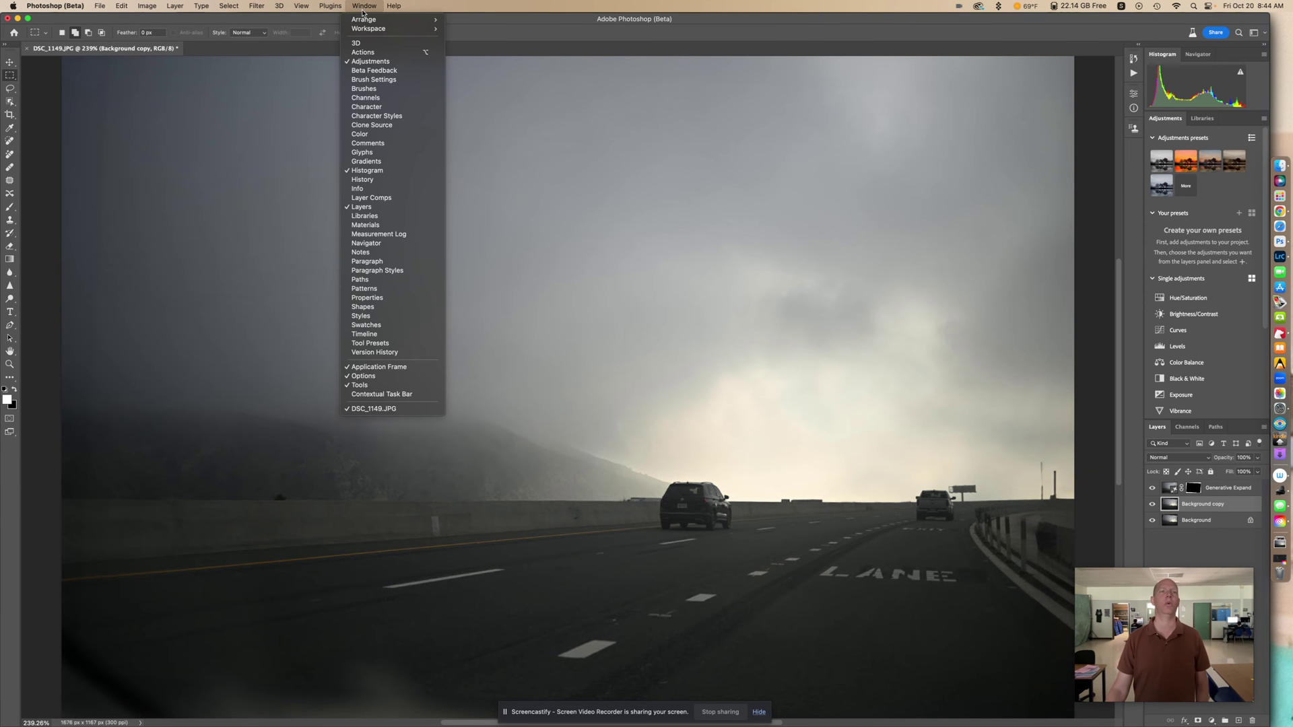
mouse_move(369, 30)
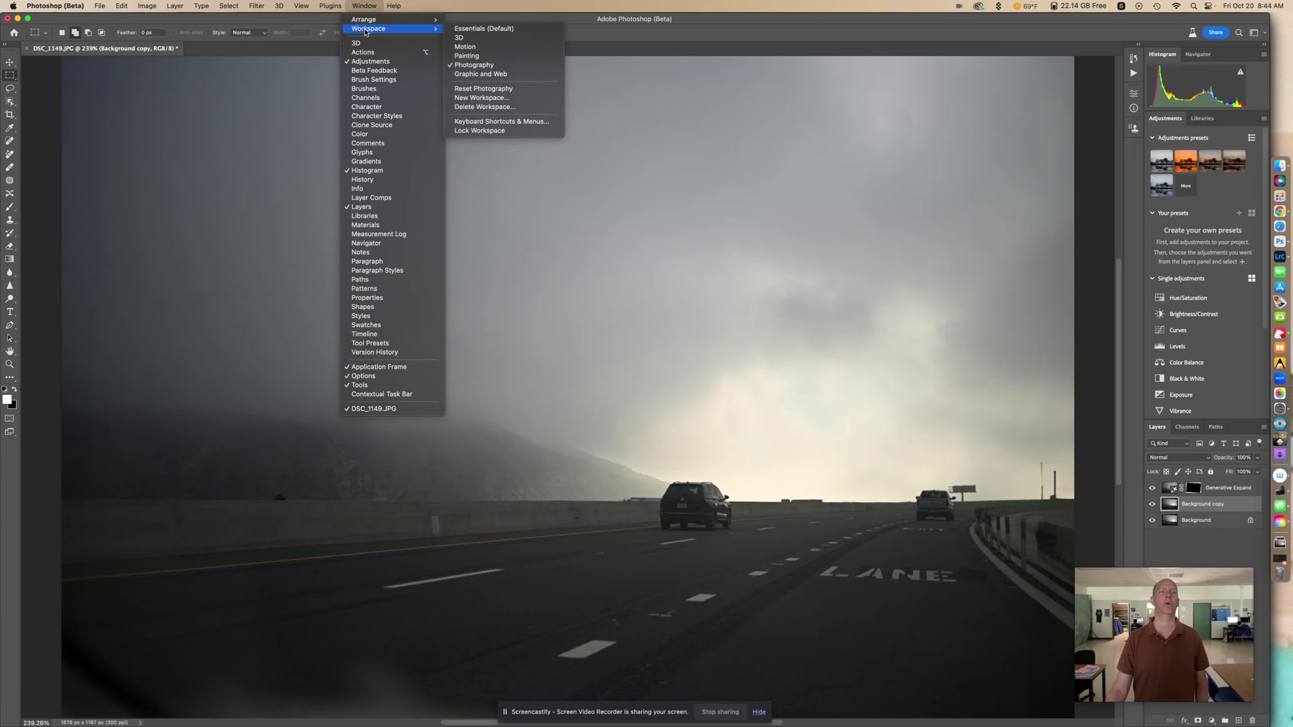
left_click(491, 66)
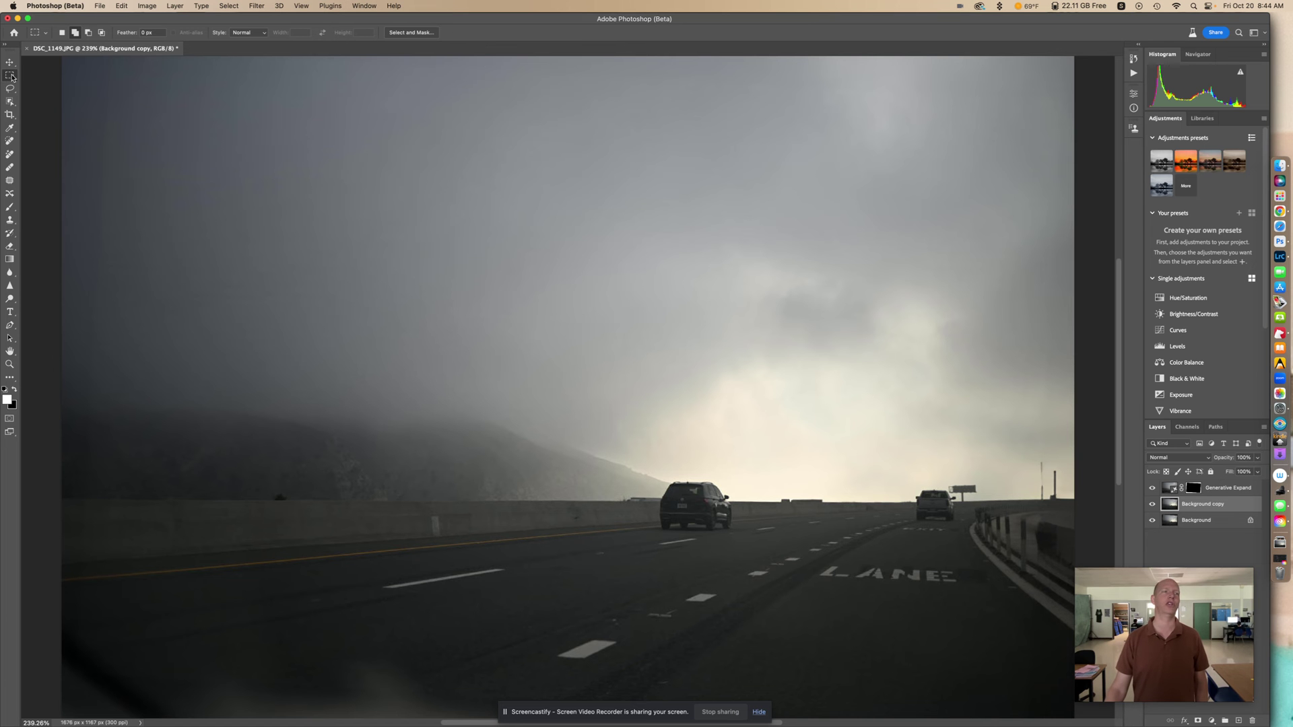
- Browse the toolbar's hidden tools and selection shapes, settling on the Rectangular Marquee Tool
left_click(11, 379)
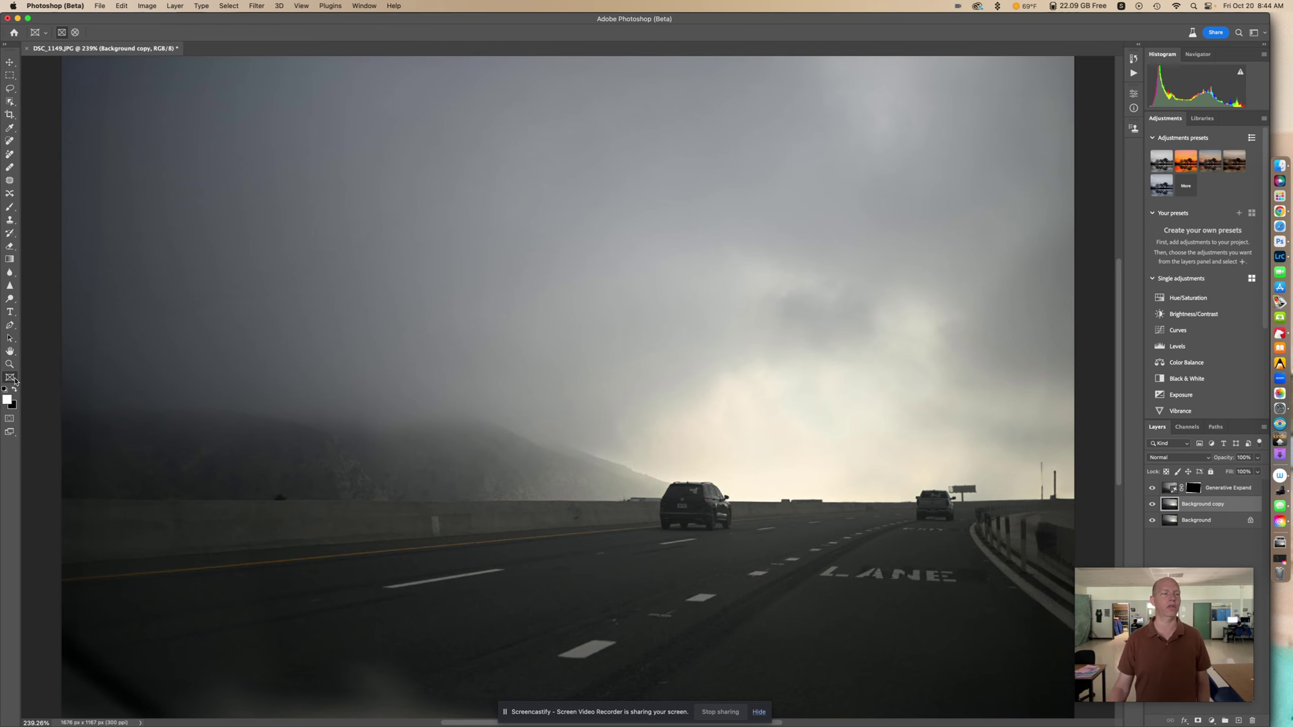
left_click(16, 381)
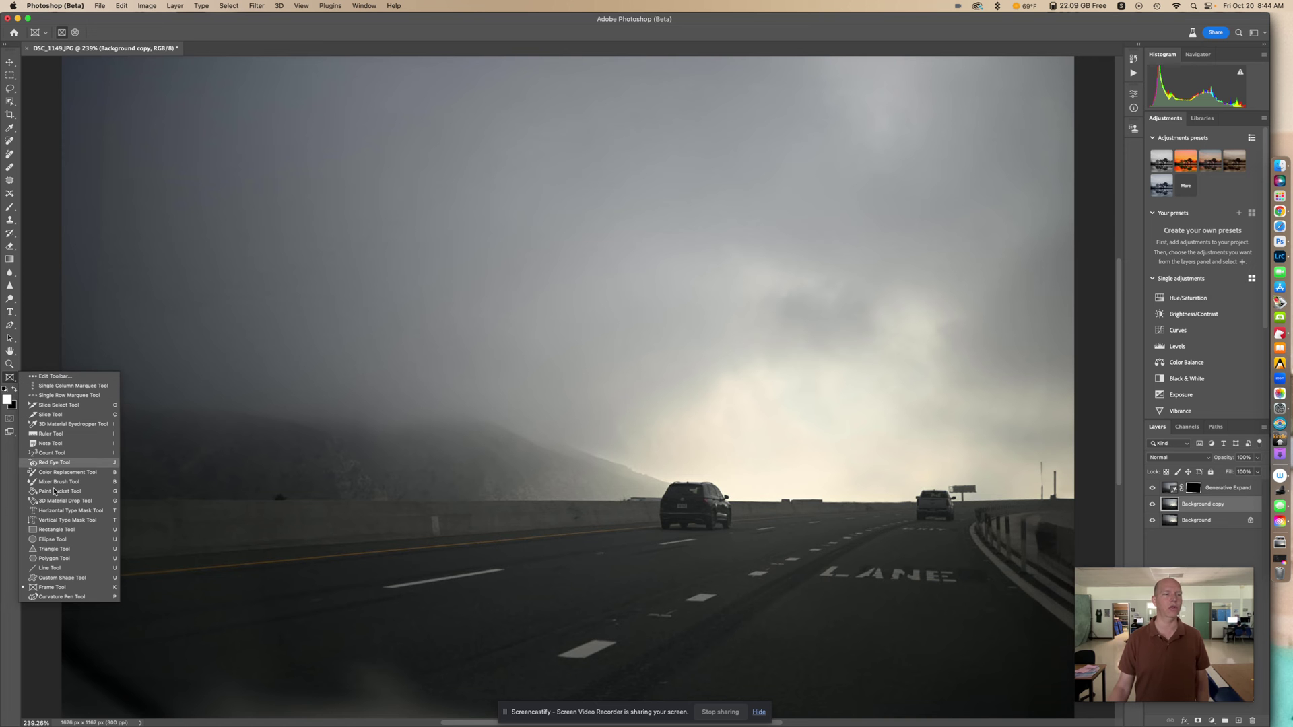
left_click(28, 323)
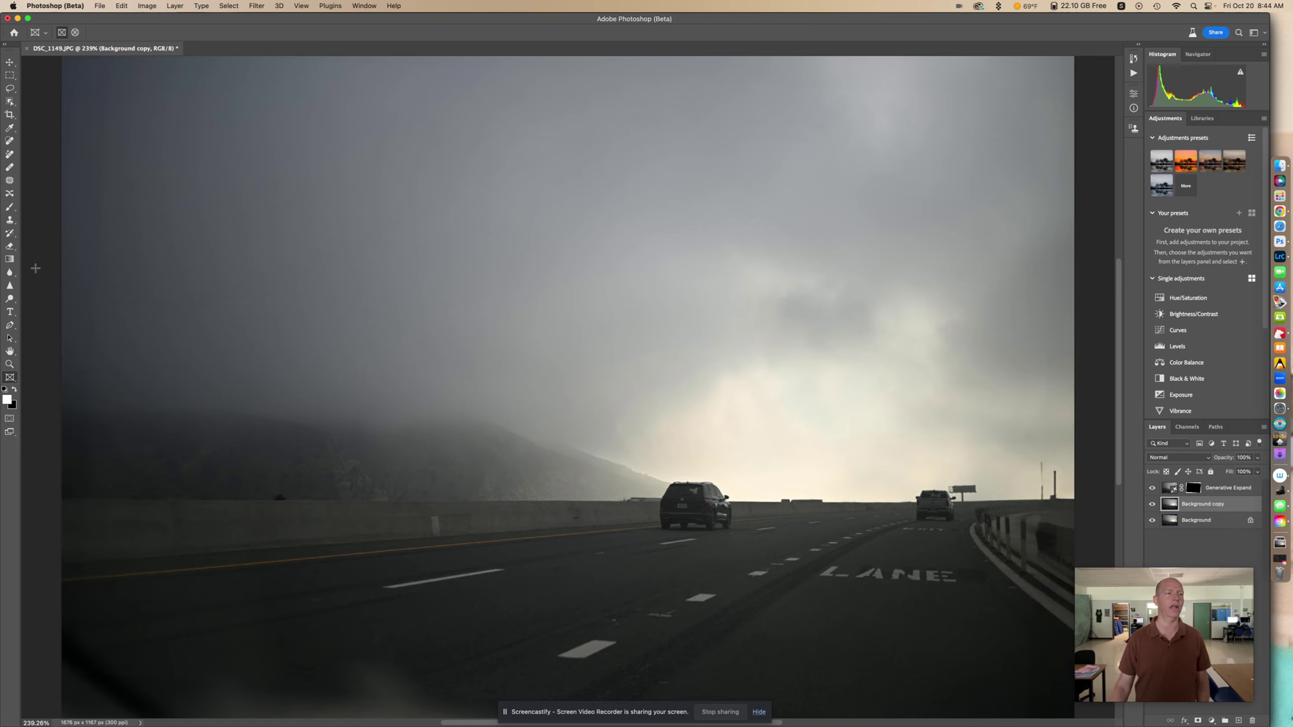
left_click(11, 75)
left_click(12, 77)
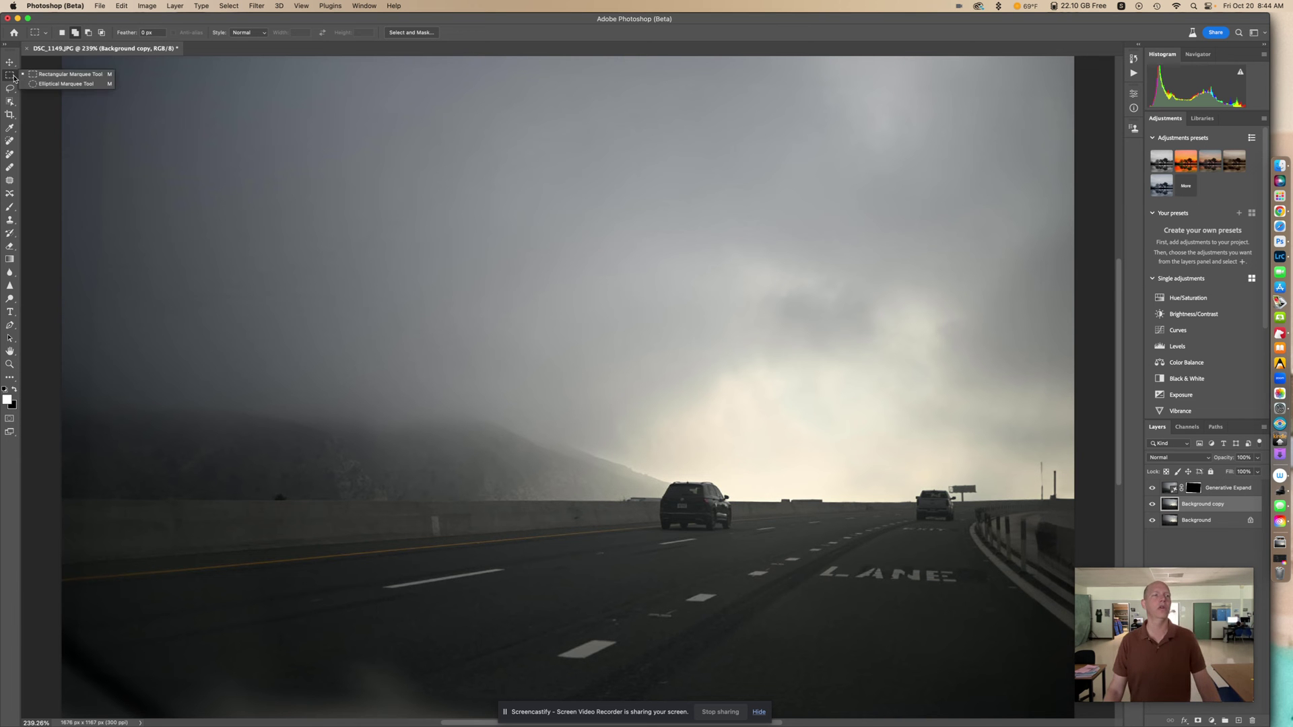
left_click(66, 84)
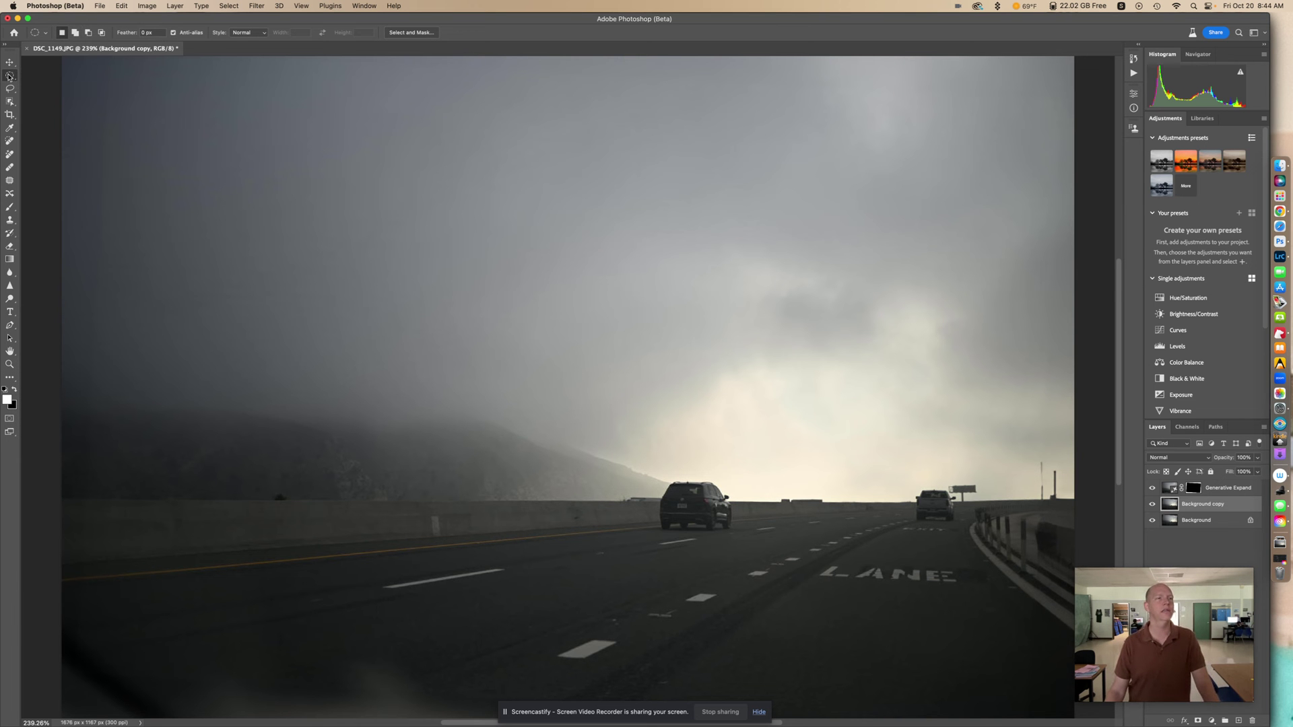
left_click(13, 78)
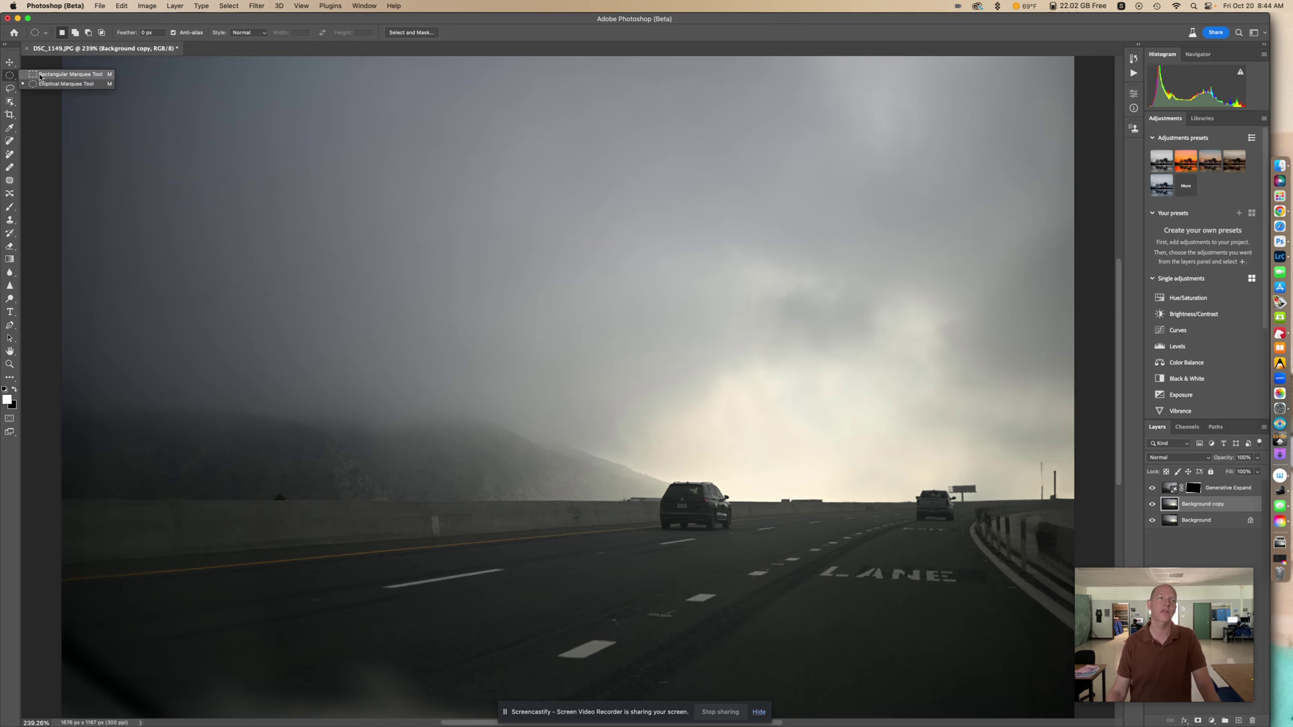
left_click(40, 76)
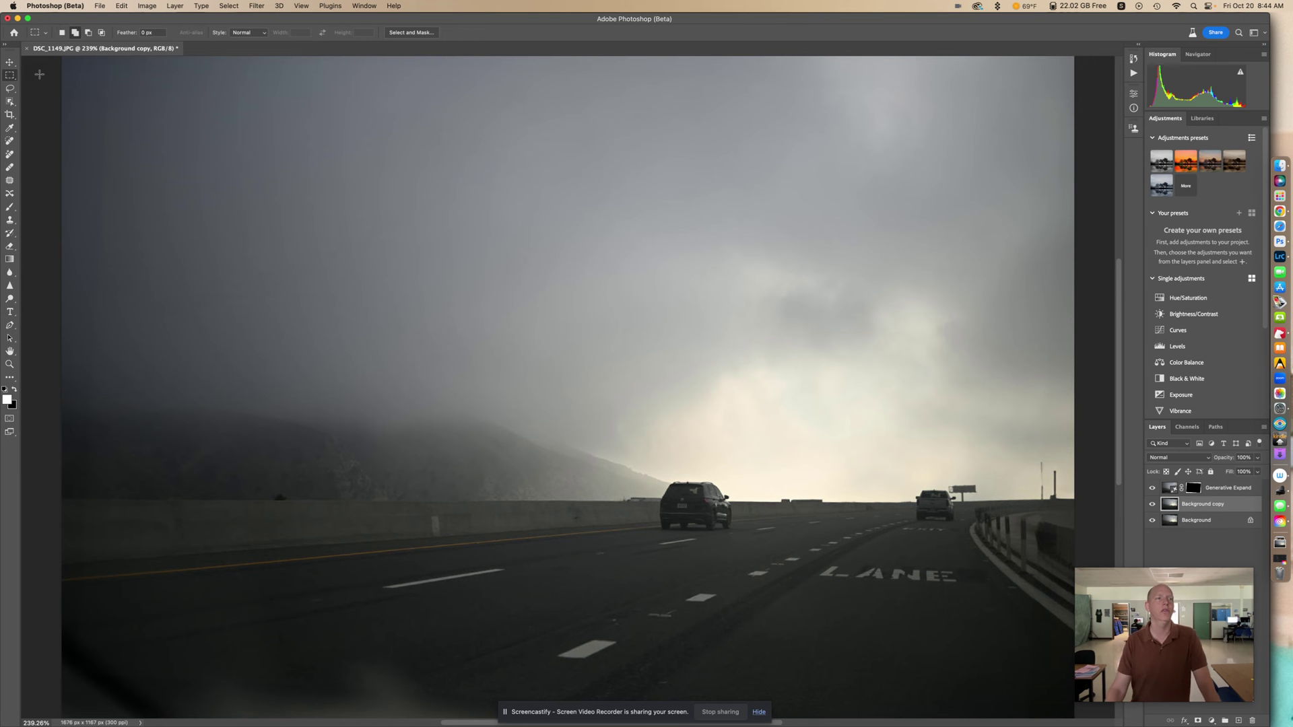
- Draw a 186 × 405 px rectangular marquee over the road right of the dark SUV
left_click(12, 76)
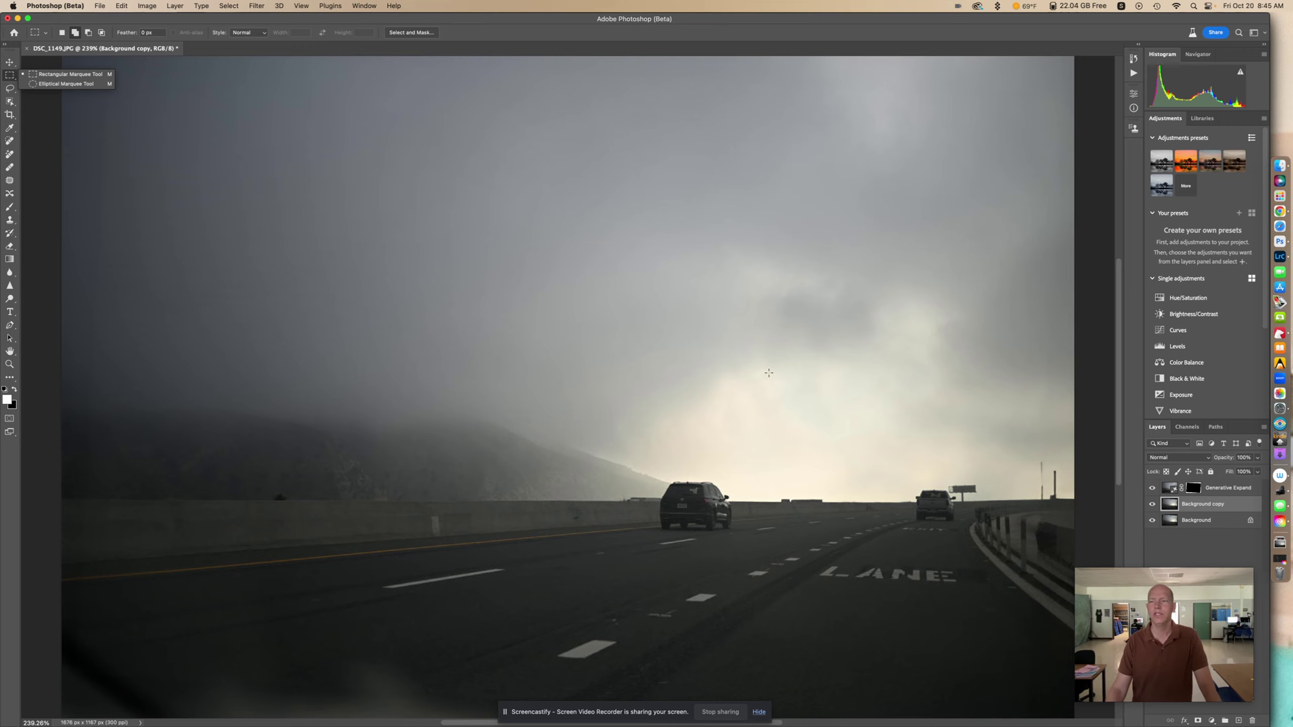
left_click(766, 20)
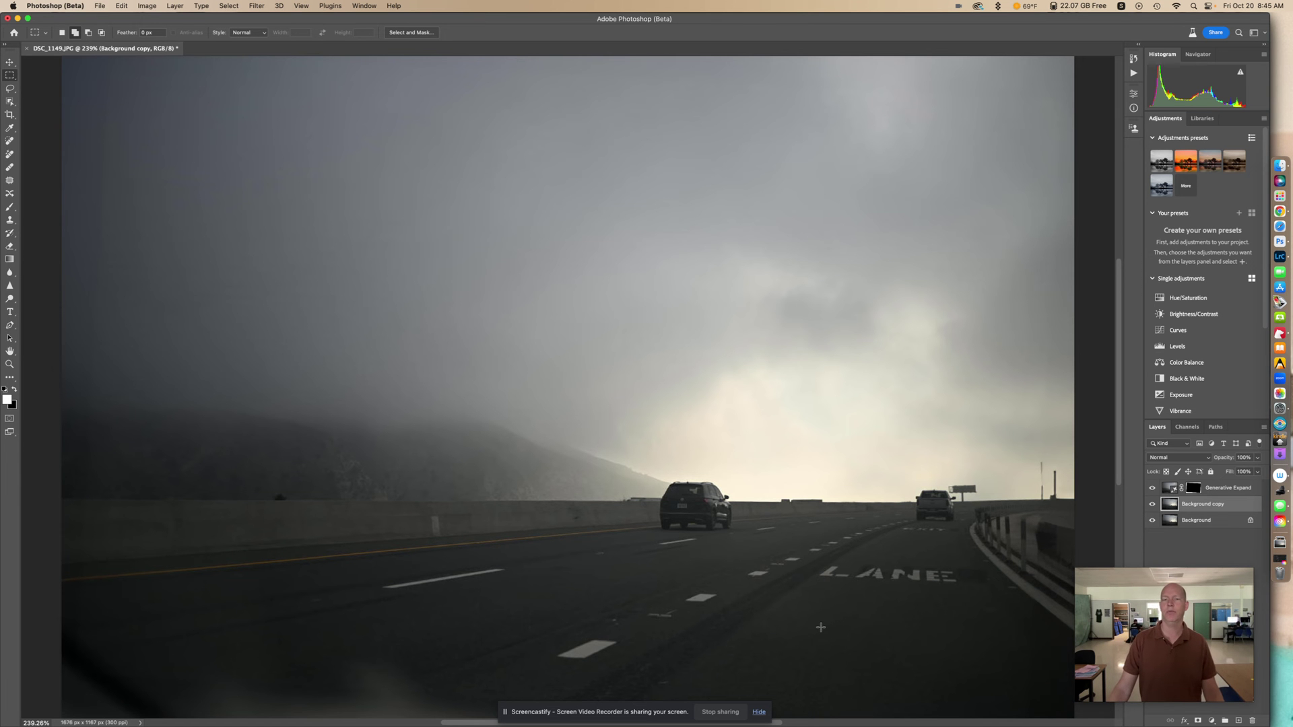
left_click_drag(822, 626, 703, 381)
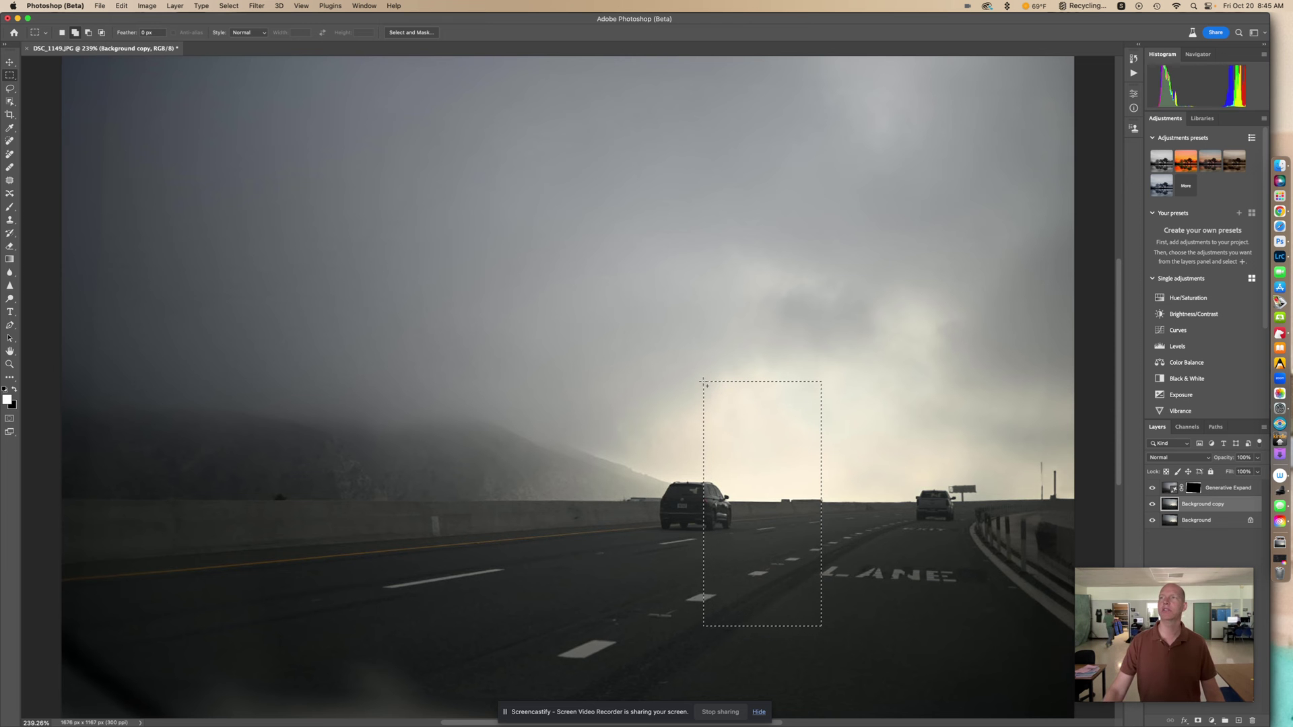
right_click(760, 428)
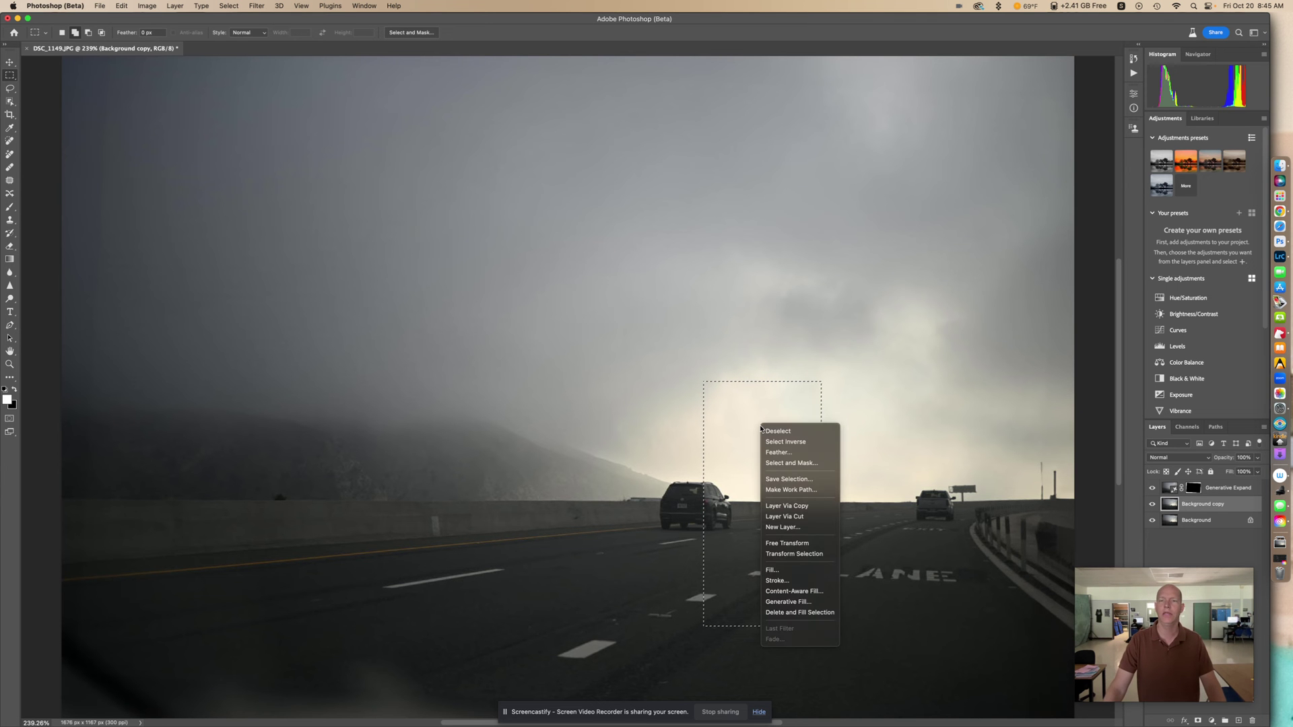
left_click(814, 604)
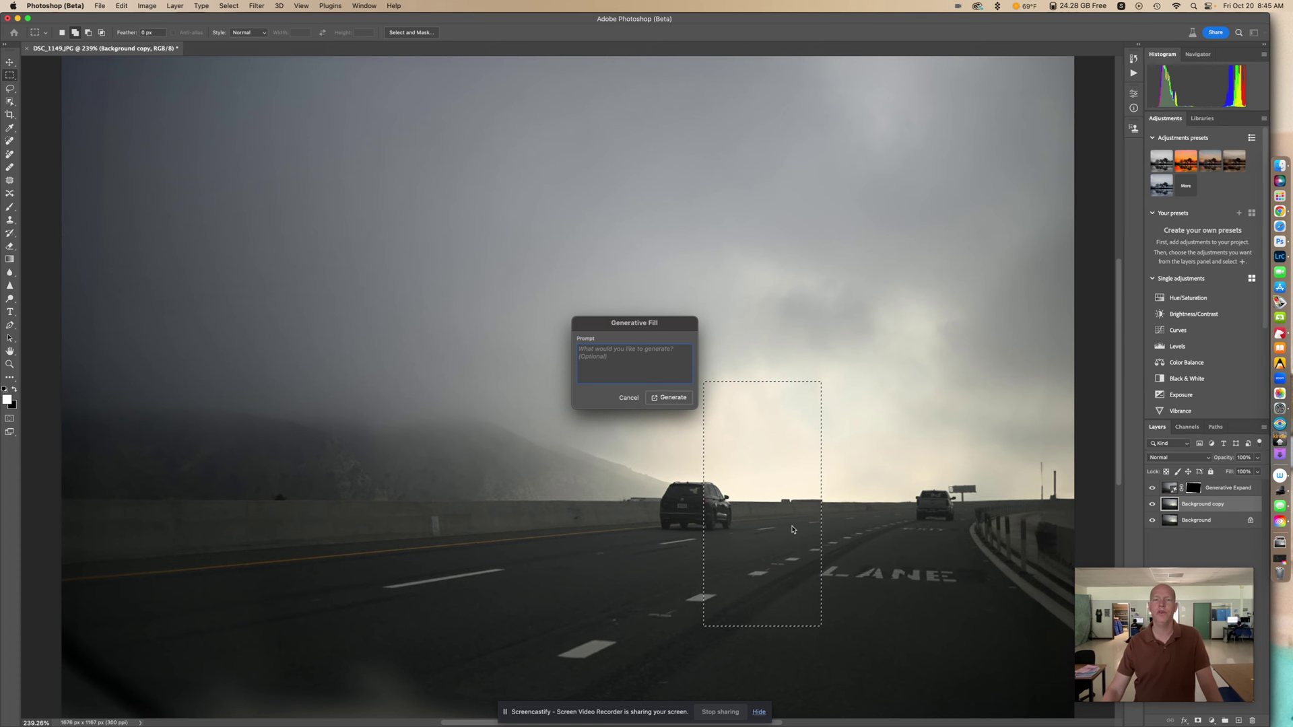
left_click(629, 400)
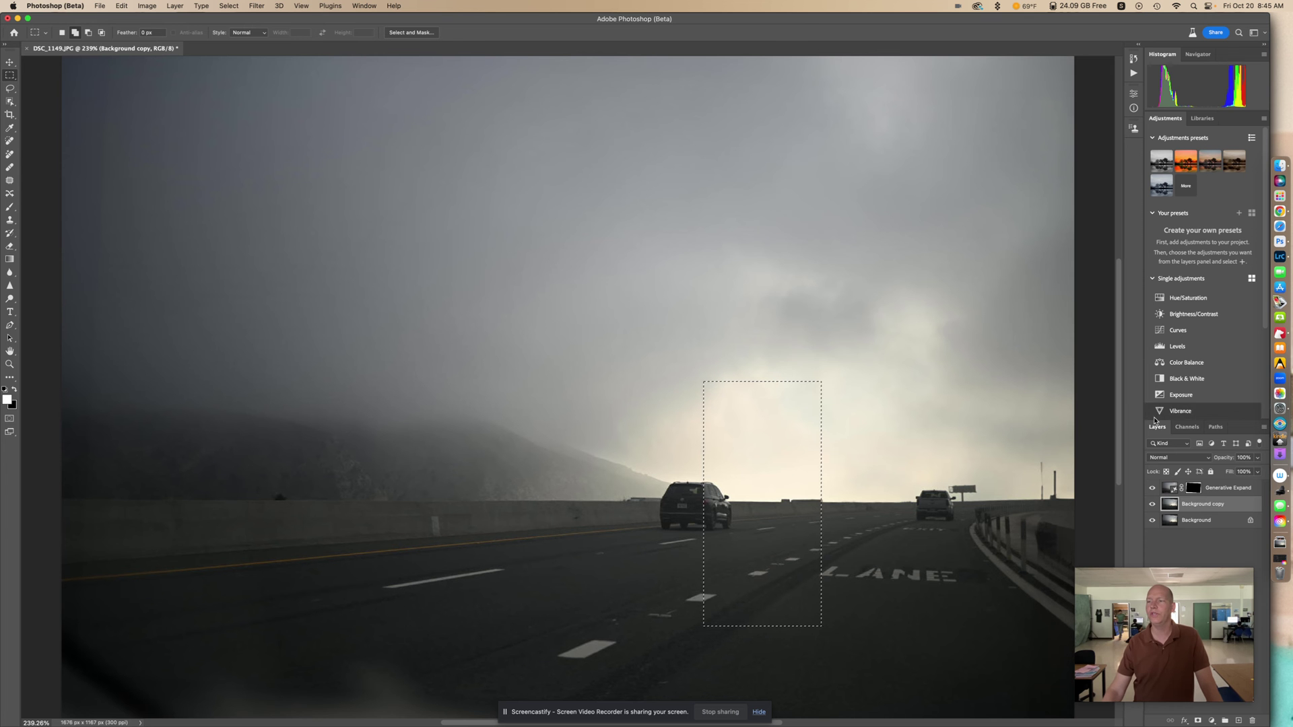
- Show Creative Cloud's Updates list with Photoshop (Beta) 25.2 pending, and minimize Photoshop
left_click(1280, 522)
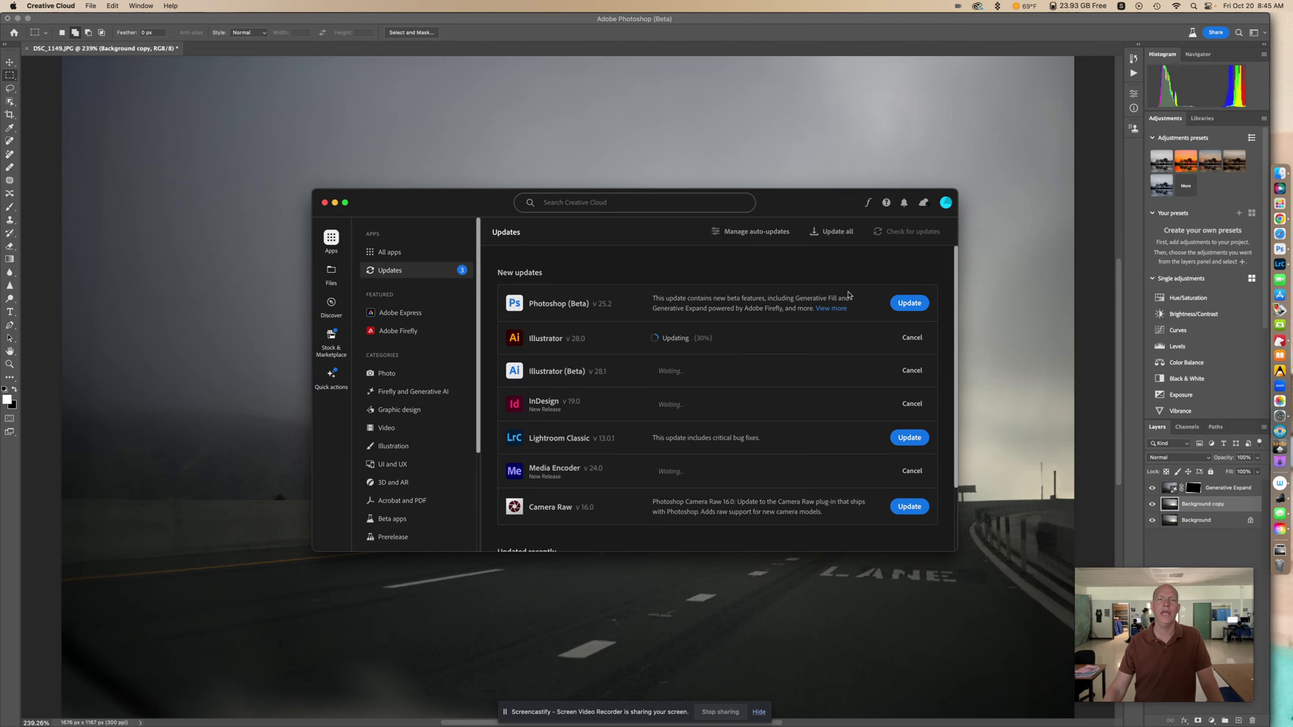
left_click(390, 254)
left_click(397, 273)
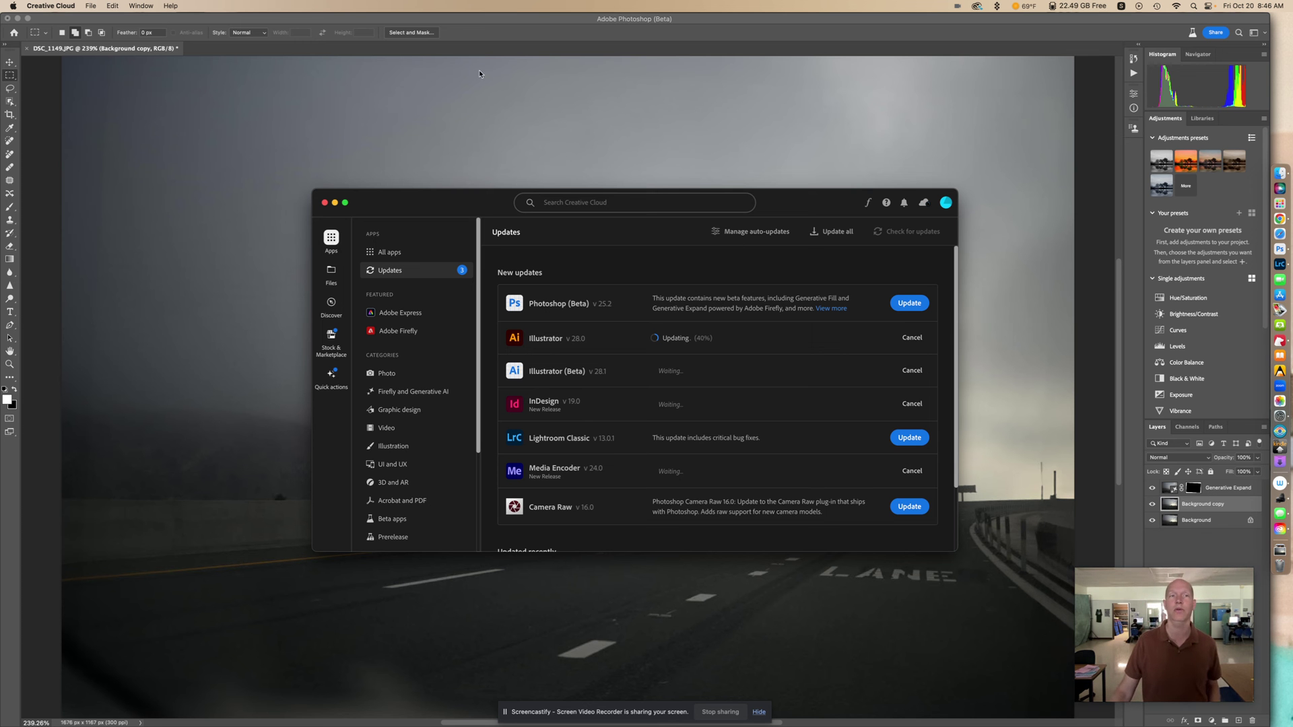
left_click(17, 18)
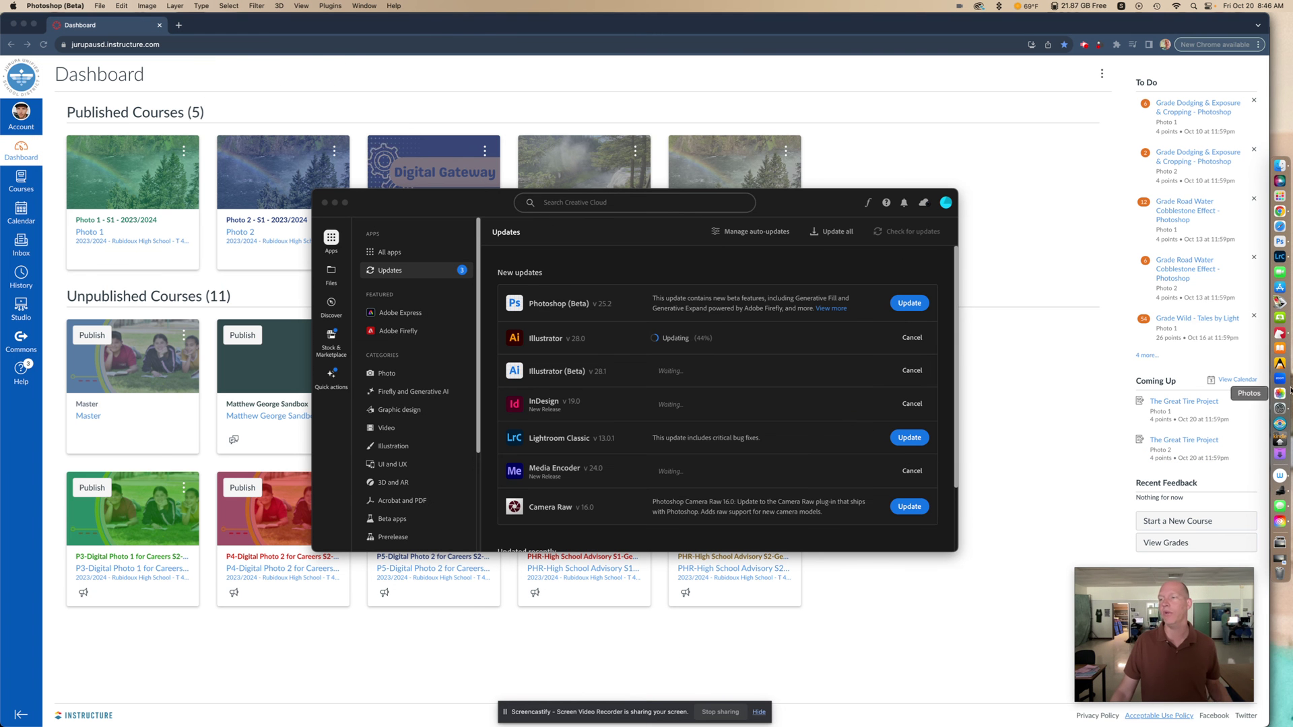
- Quit Photoshop (Beta) from its Dock icon menu
right_click(1281, 243)
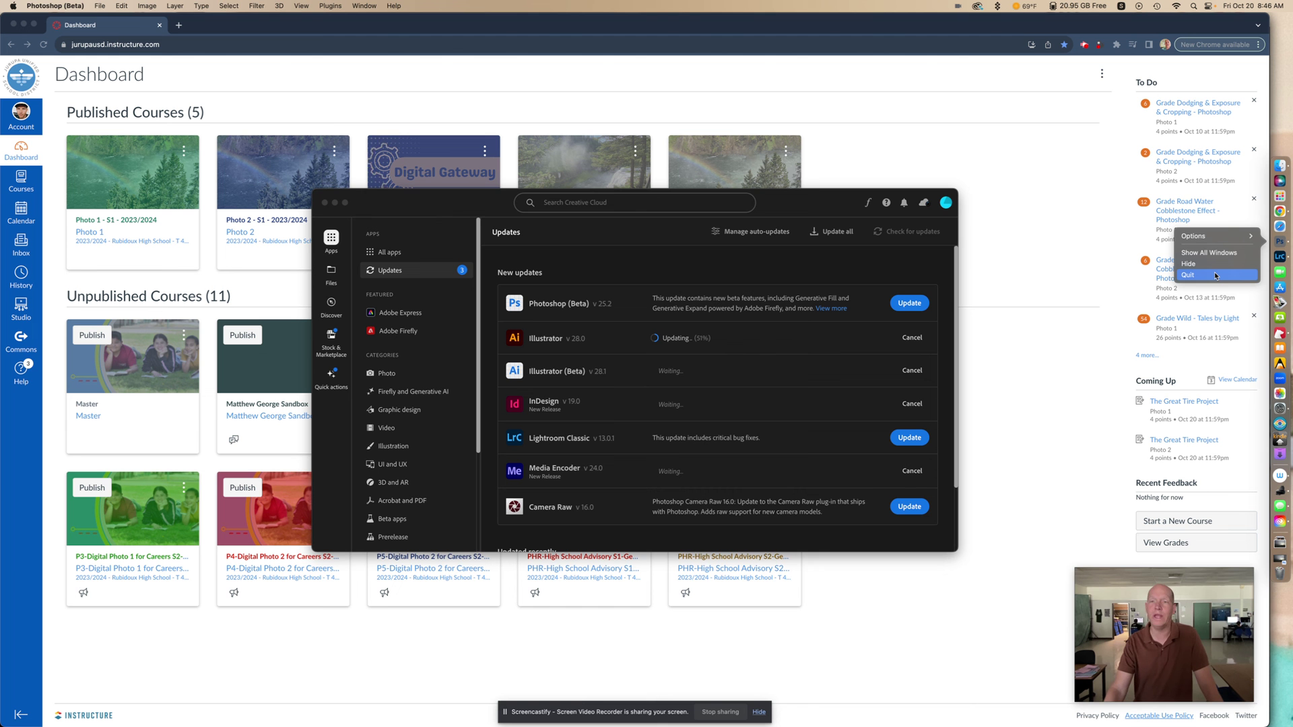
left_click(1215, 275)
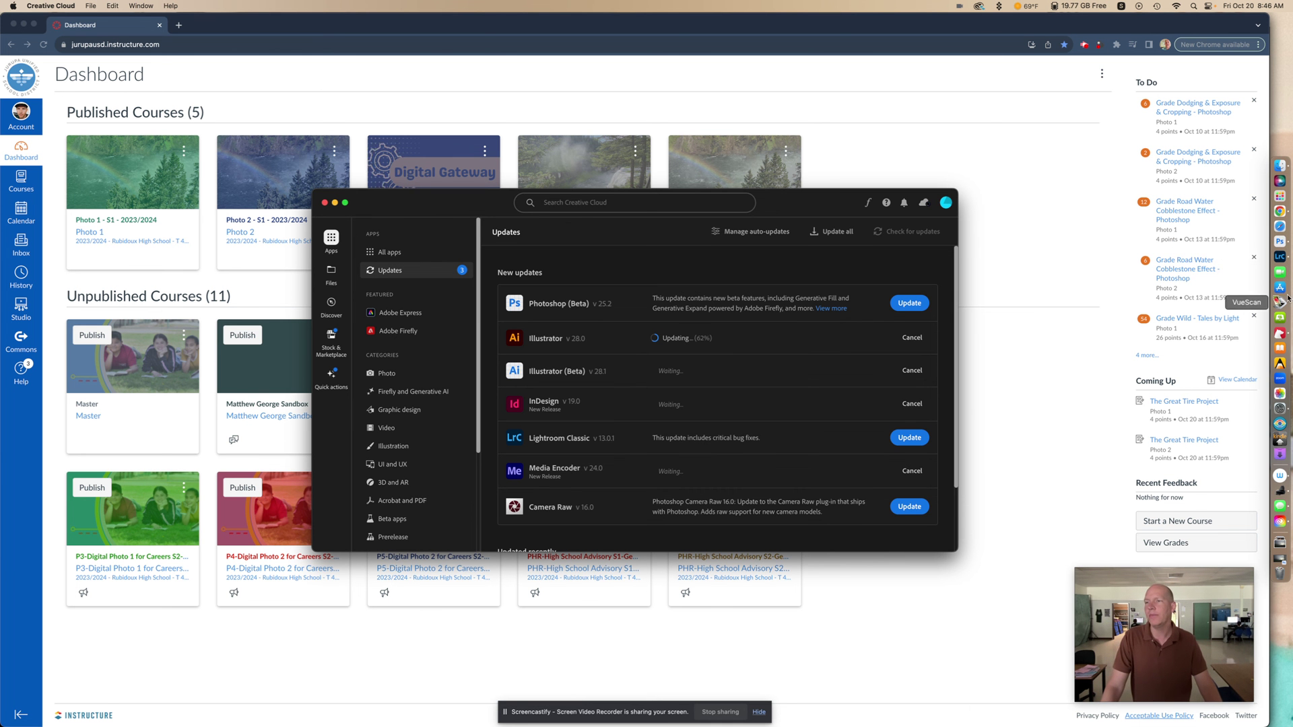
- Bring Photoshop (Beta) back in front, showing the foggy highway photo
left_click(1281, 243)
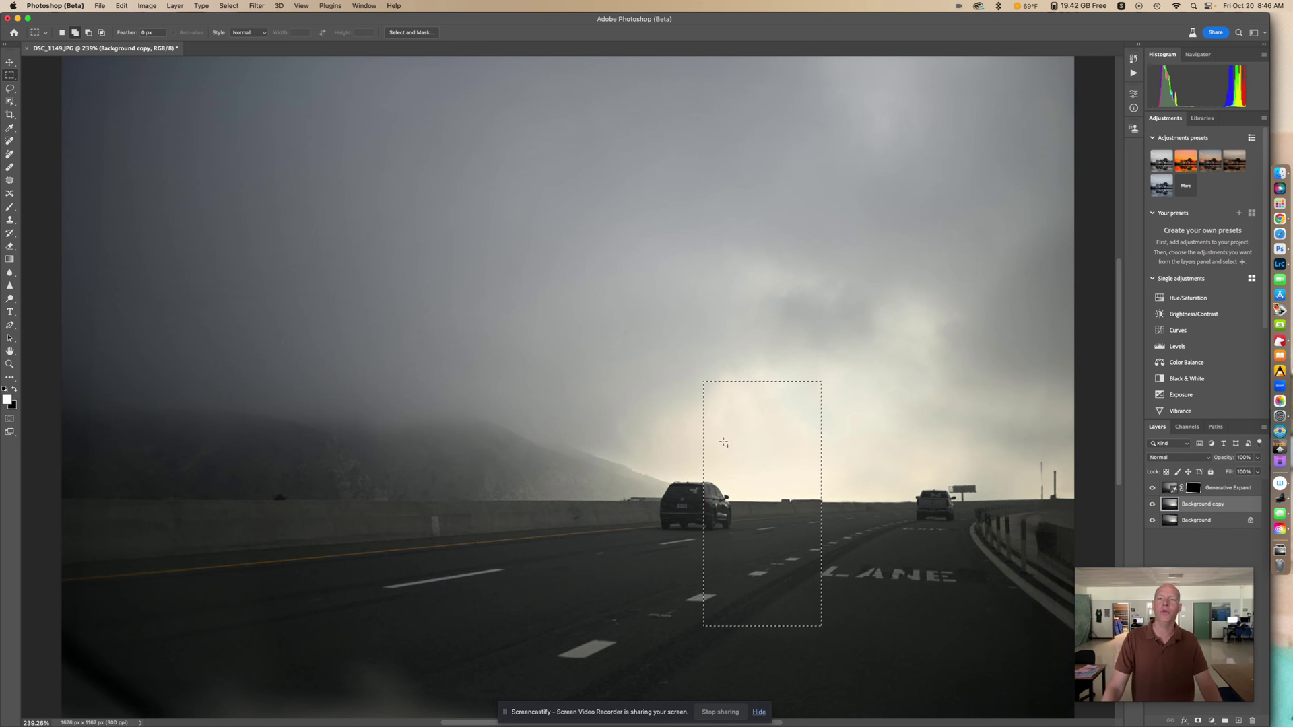
- Generative Fill the road selection with the prompt 't-rex', creating a t-rex layer
right_click(767, 438)
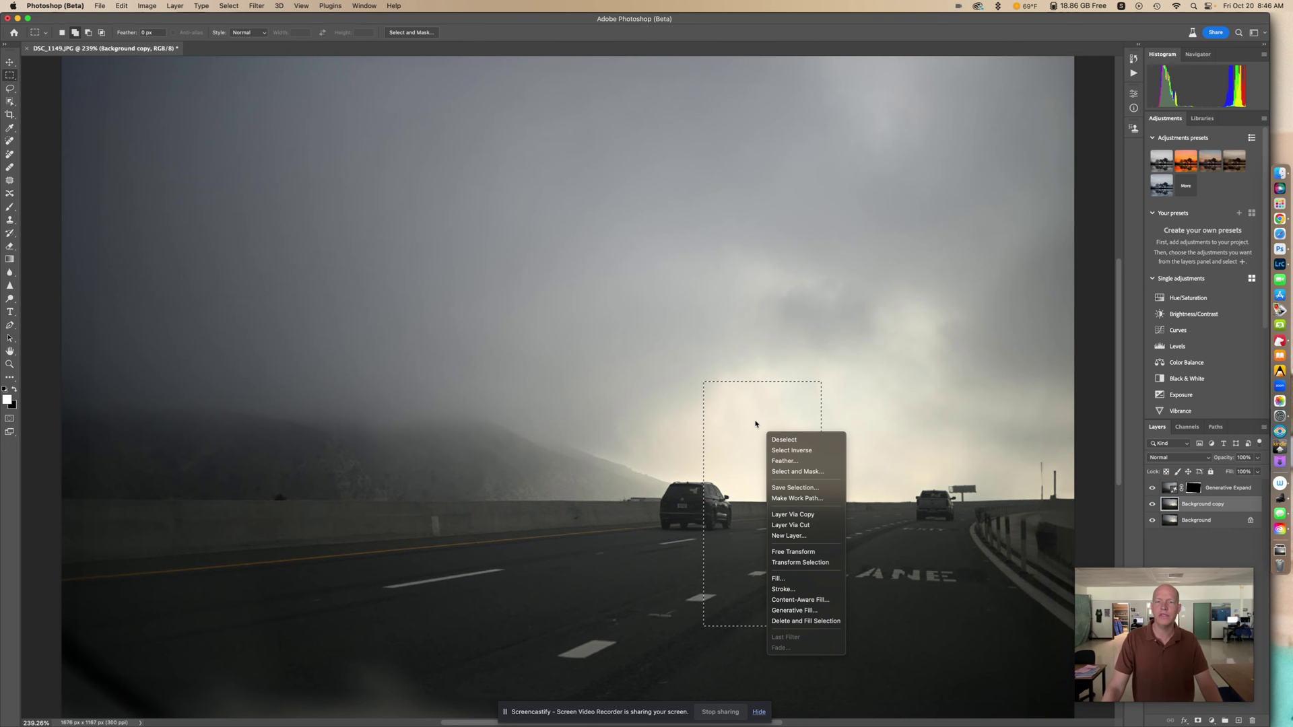
left_click(795, 610)
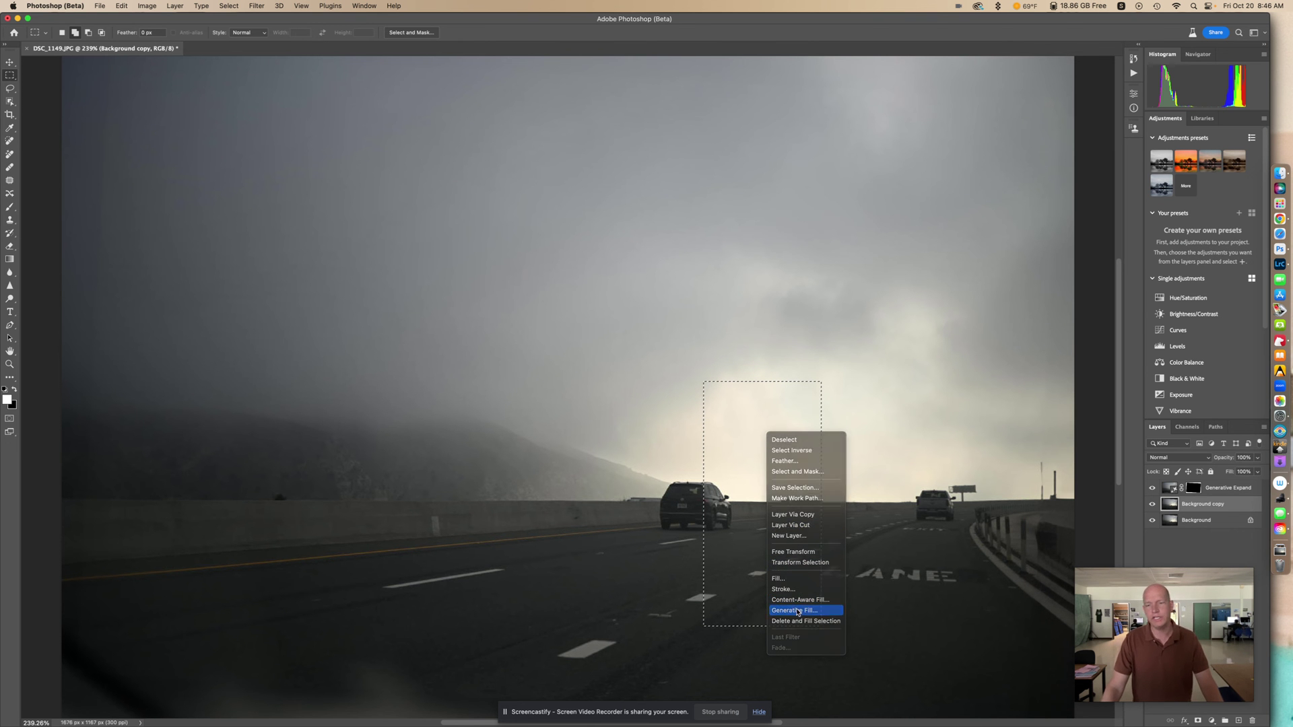
type("t")
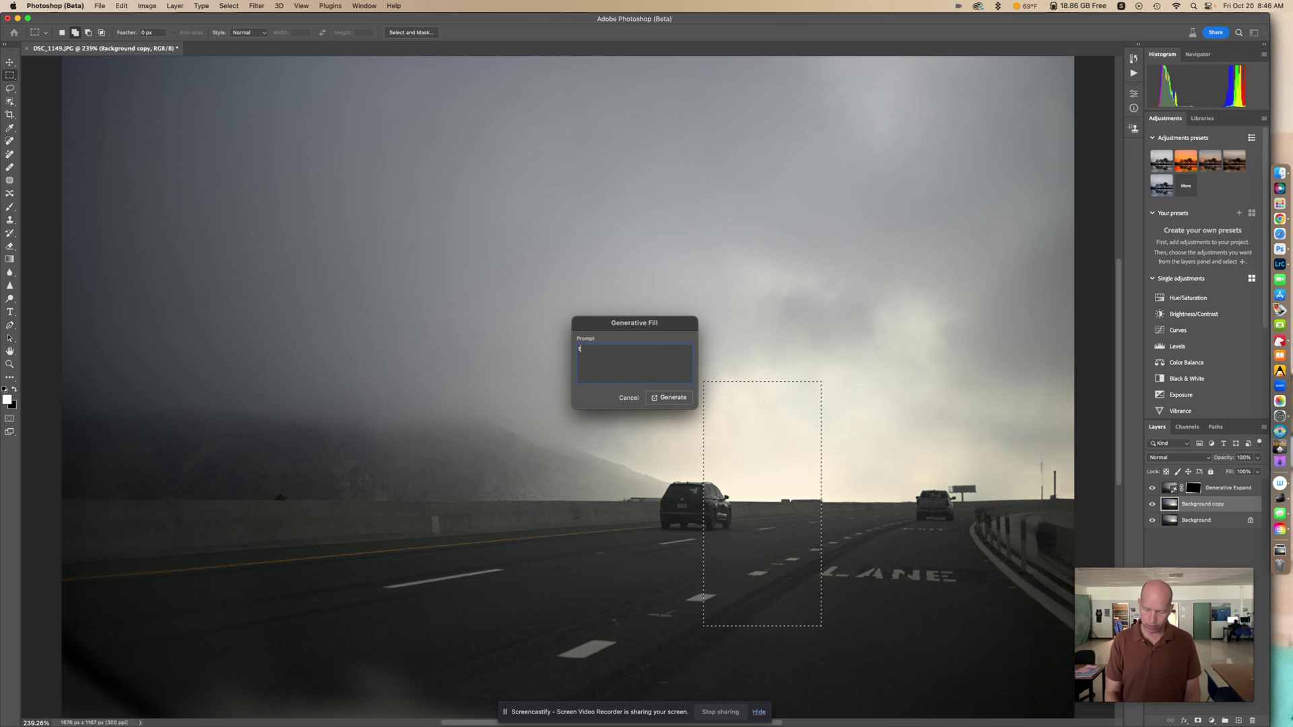
type("-rex")
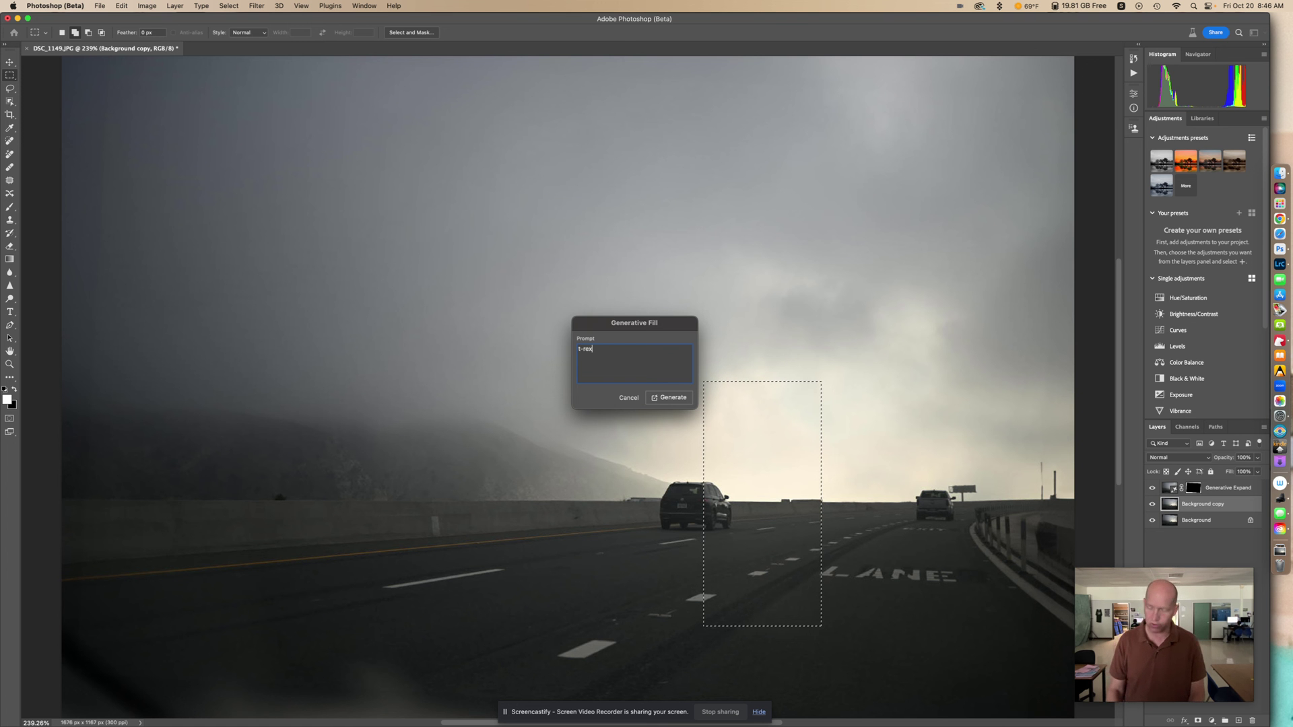
key("Return")
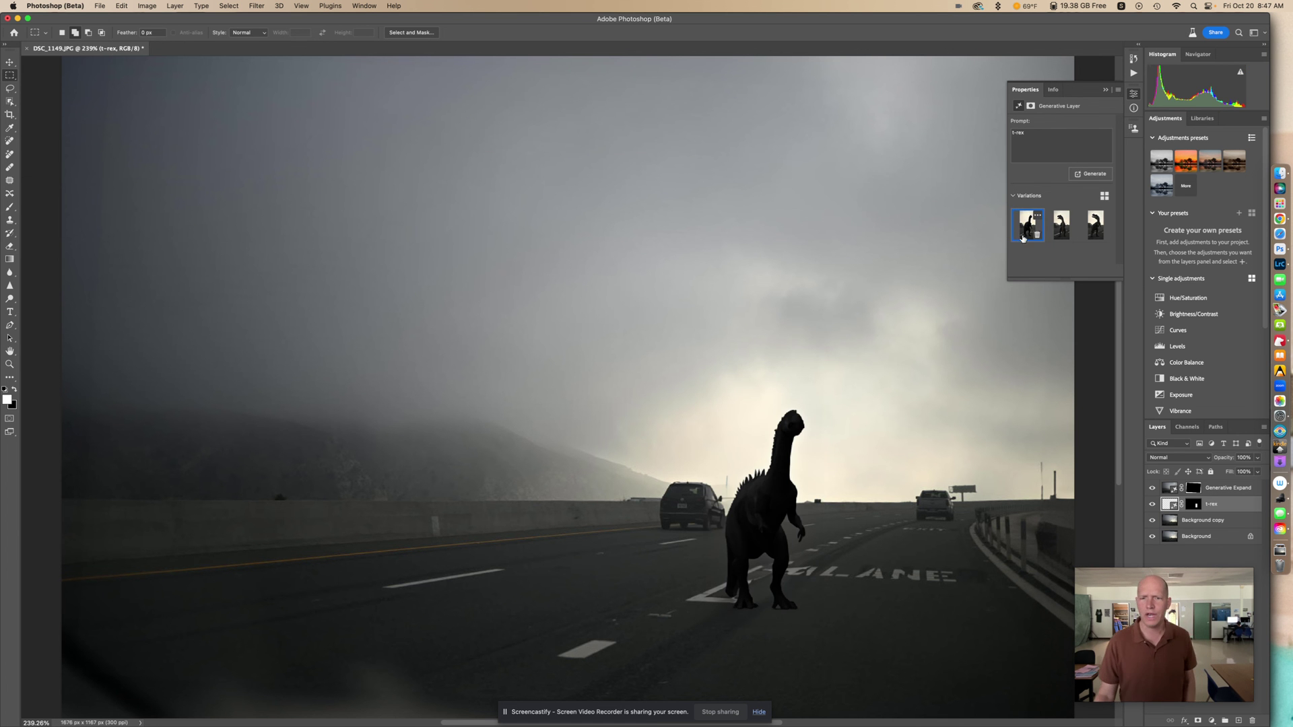
- Compare the three generated T-rex variations in the Properties panel
left_click(1059, 232)
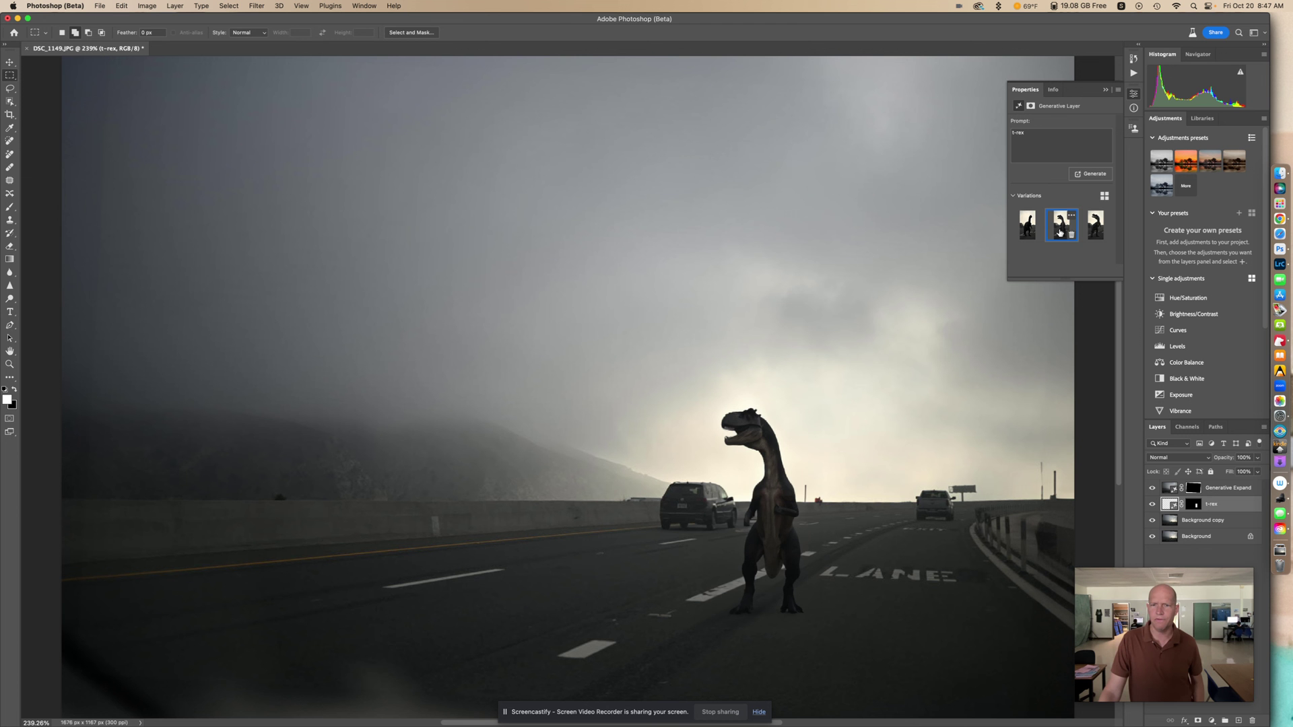
left_click(1092, 230)
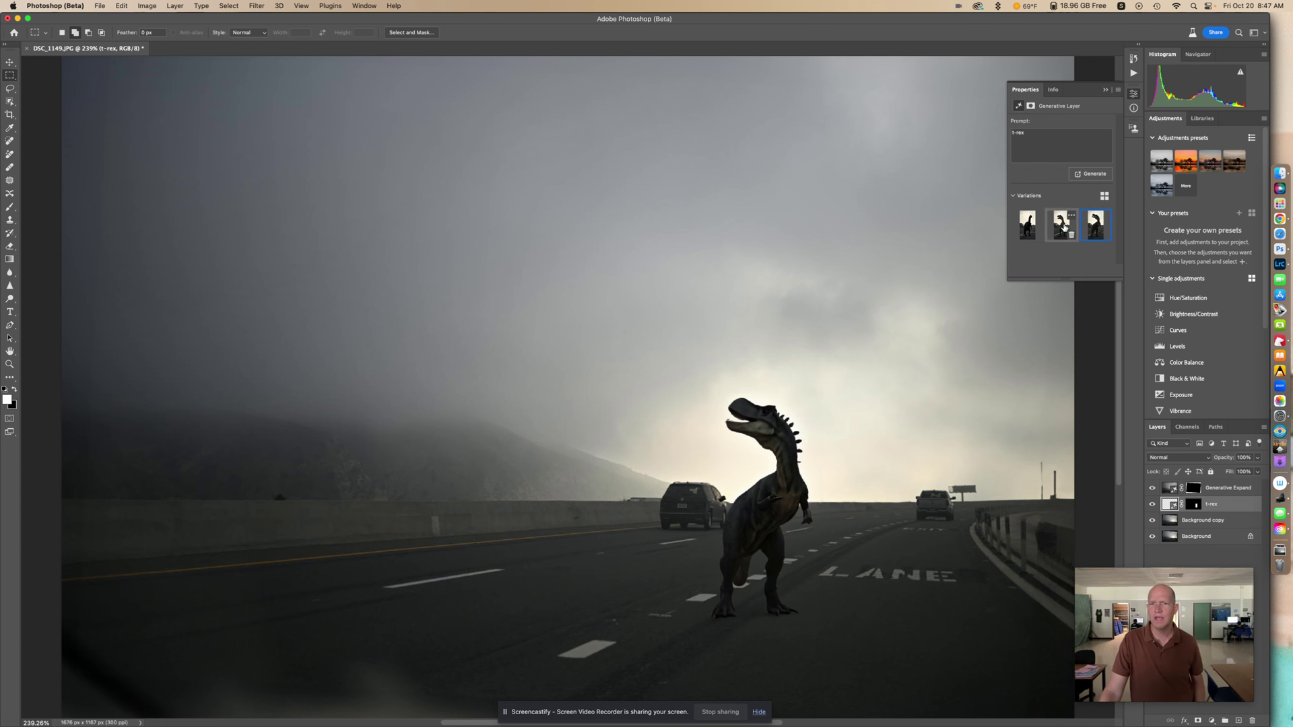
left_click(1063, 227)
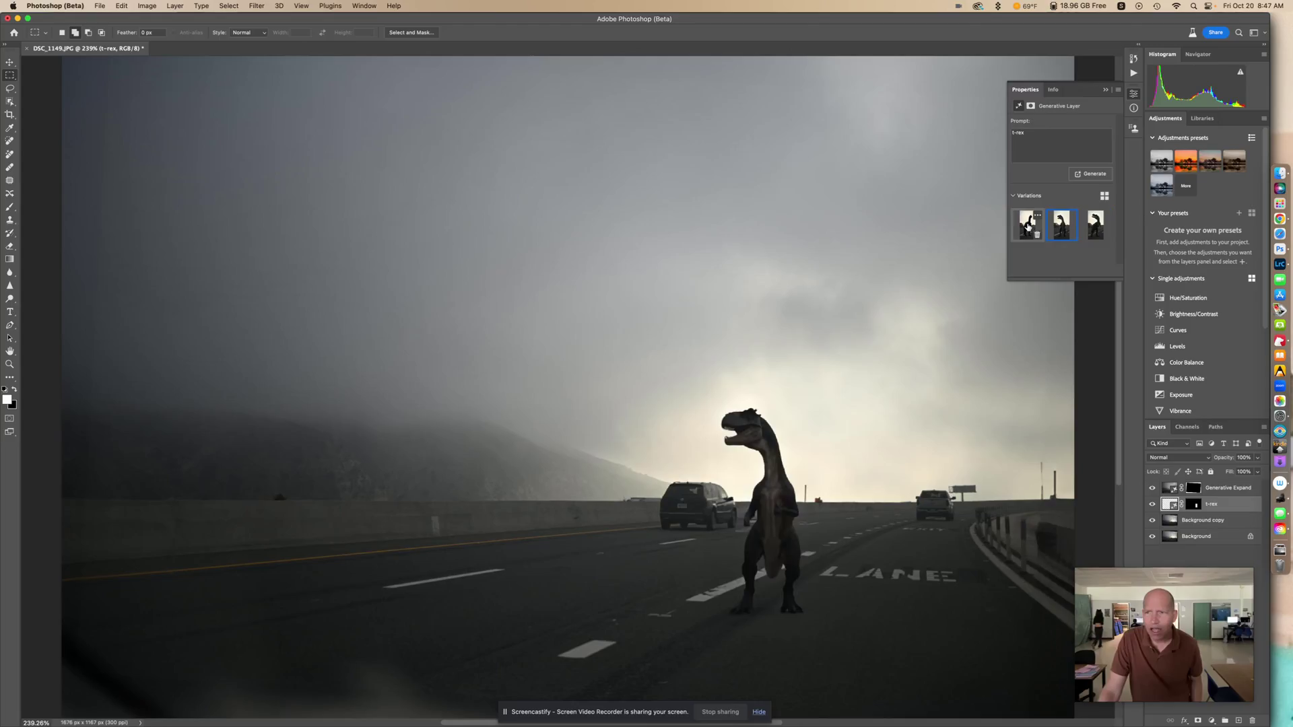
left_click(1029, 227)
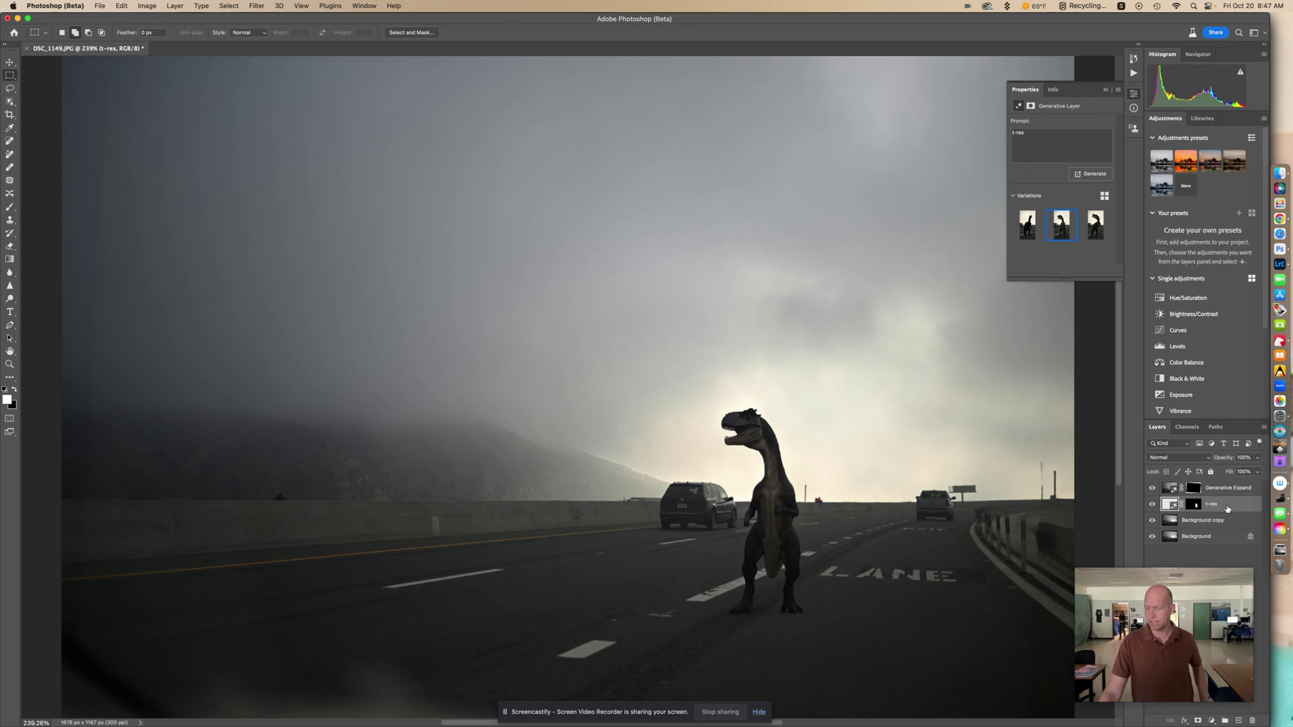
- Delete the t-rex layer, select a taller road area and regenerate with prompt 't-re'
key("Delete")
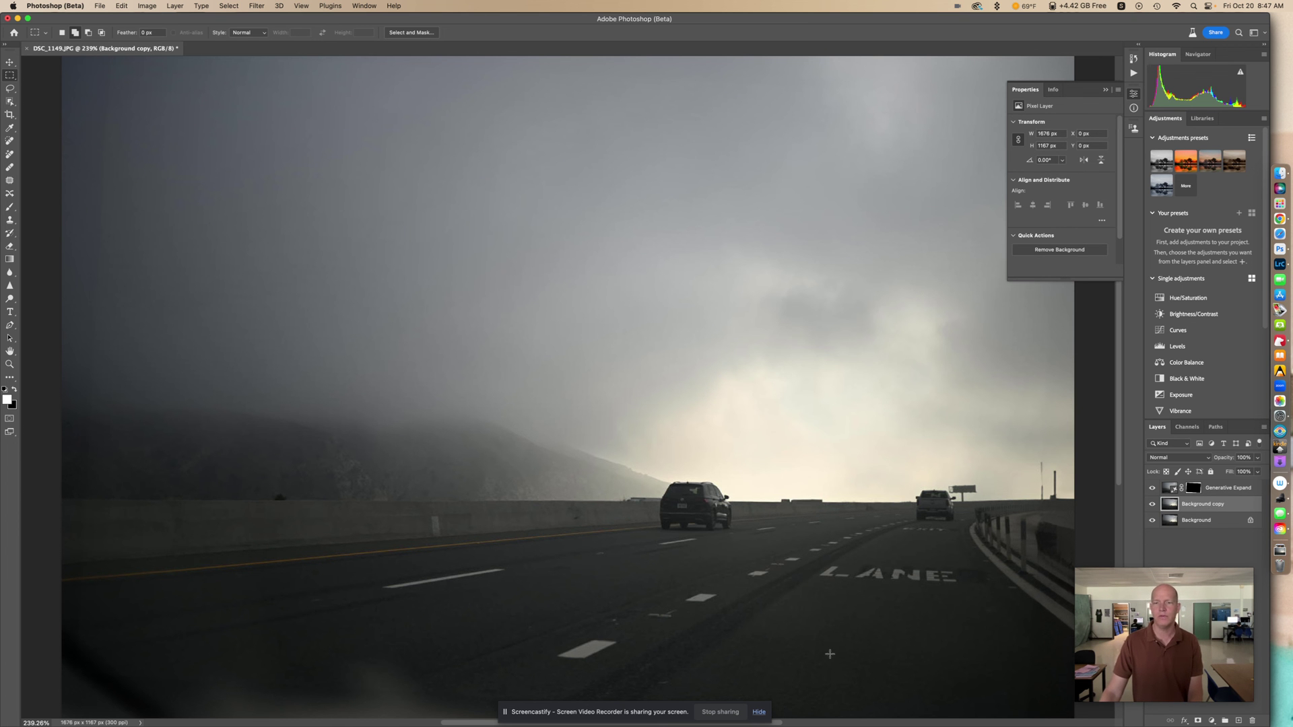
left_click_drag(833, 654, 711, 333)
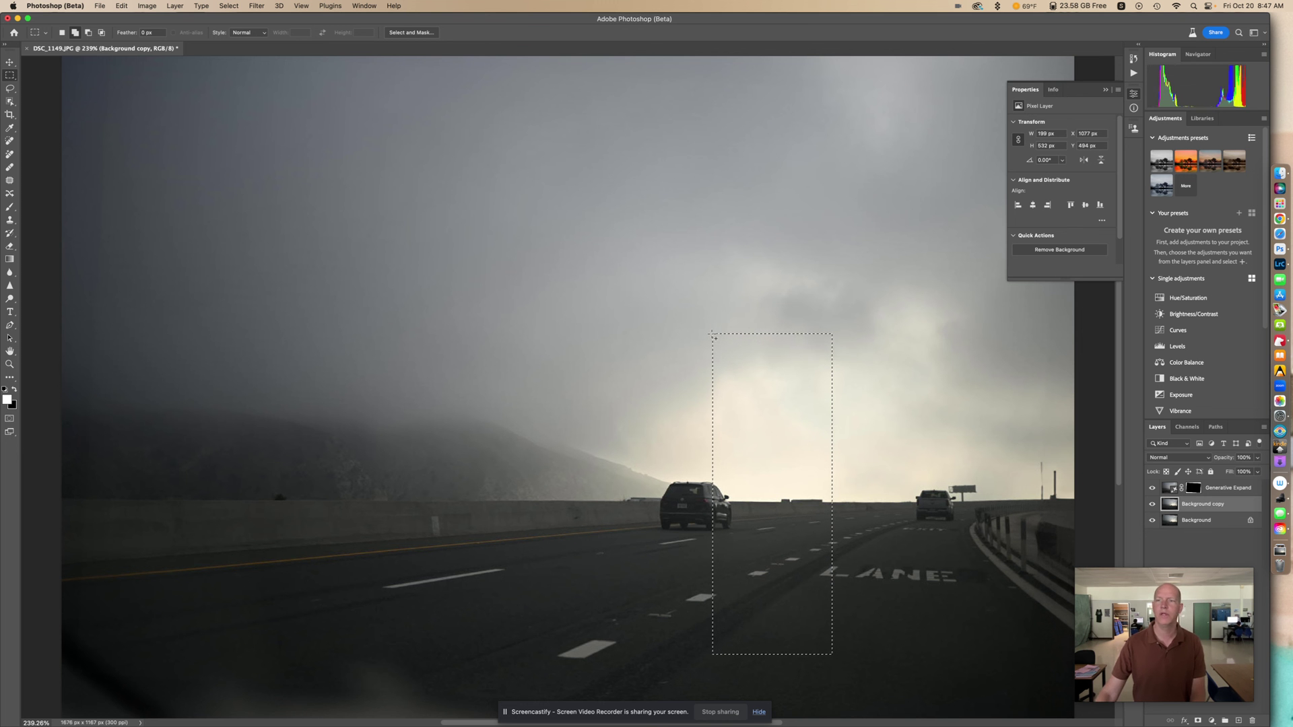
right_click(776, 478)
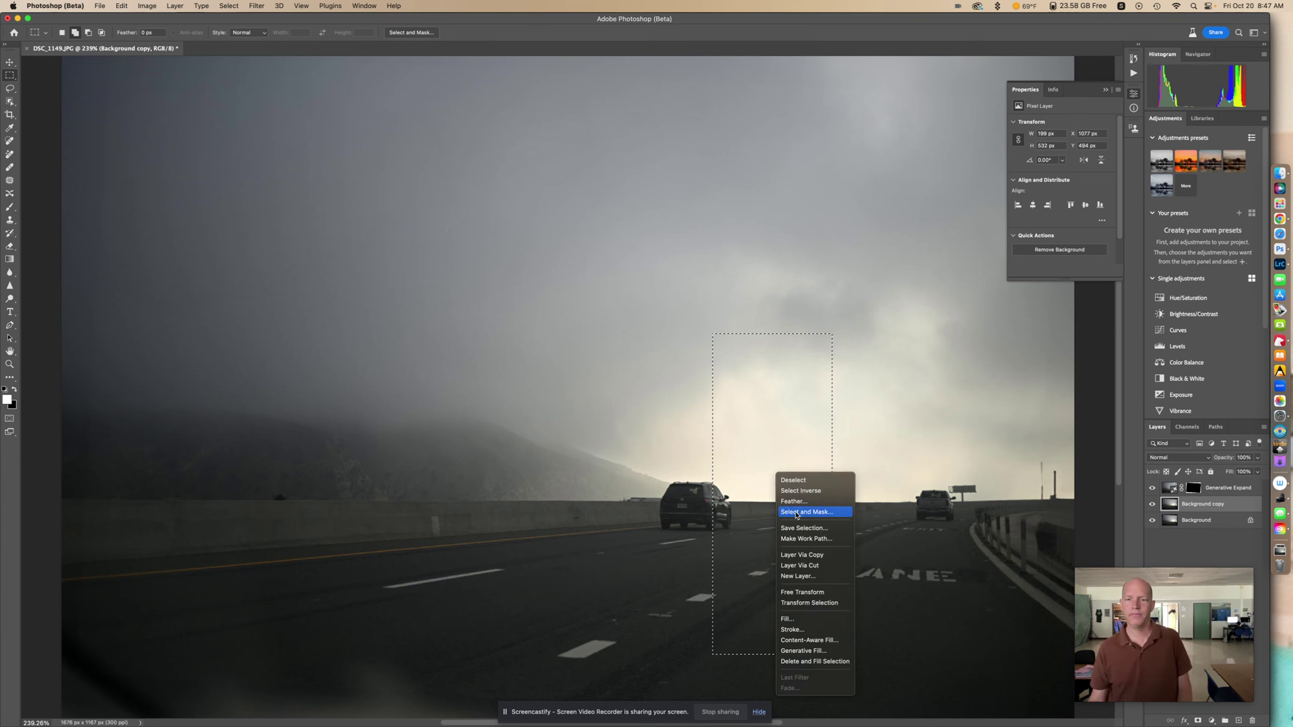
left_click(822, 650)
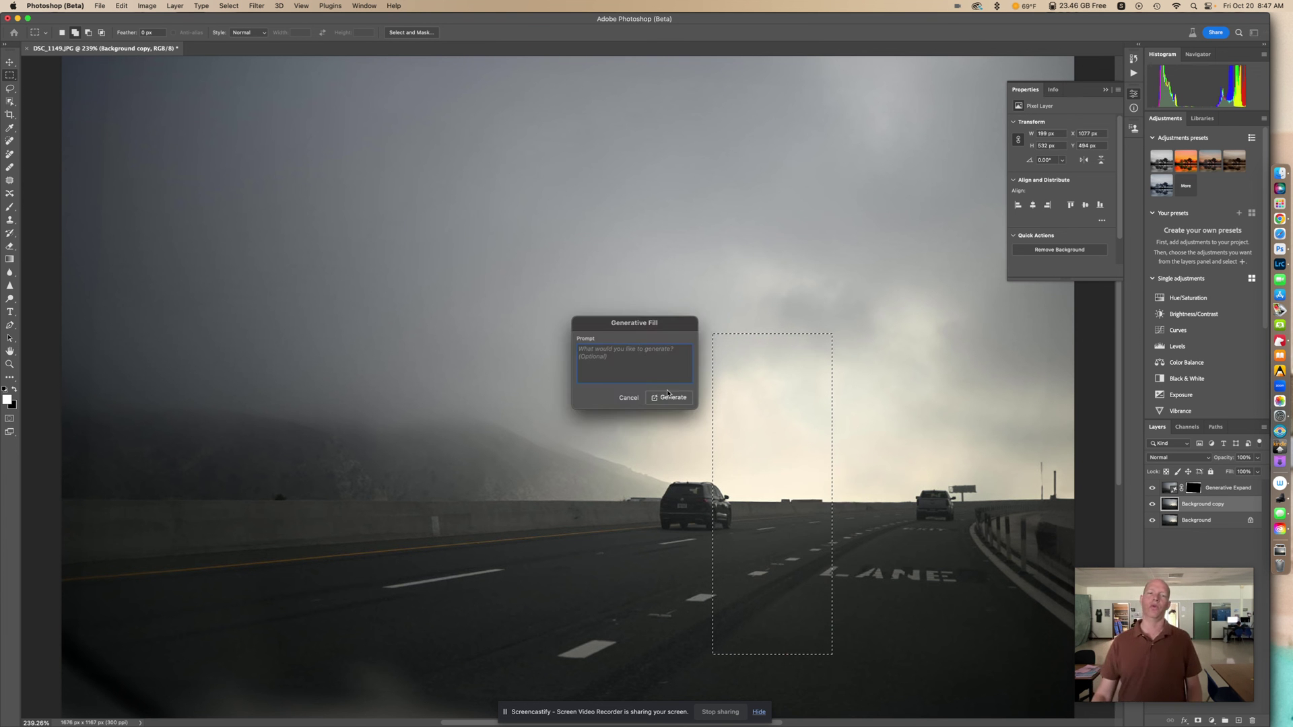
type("t-rex")
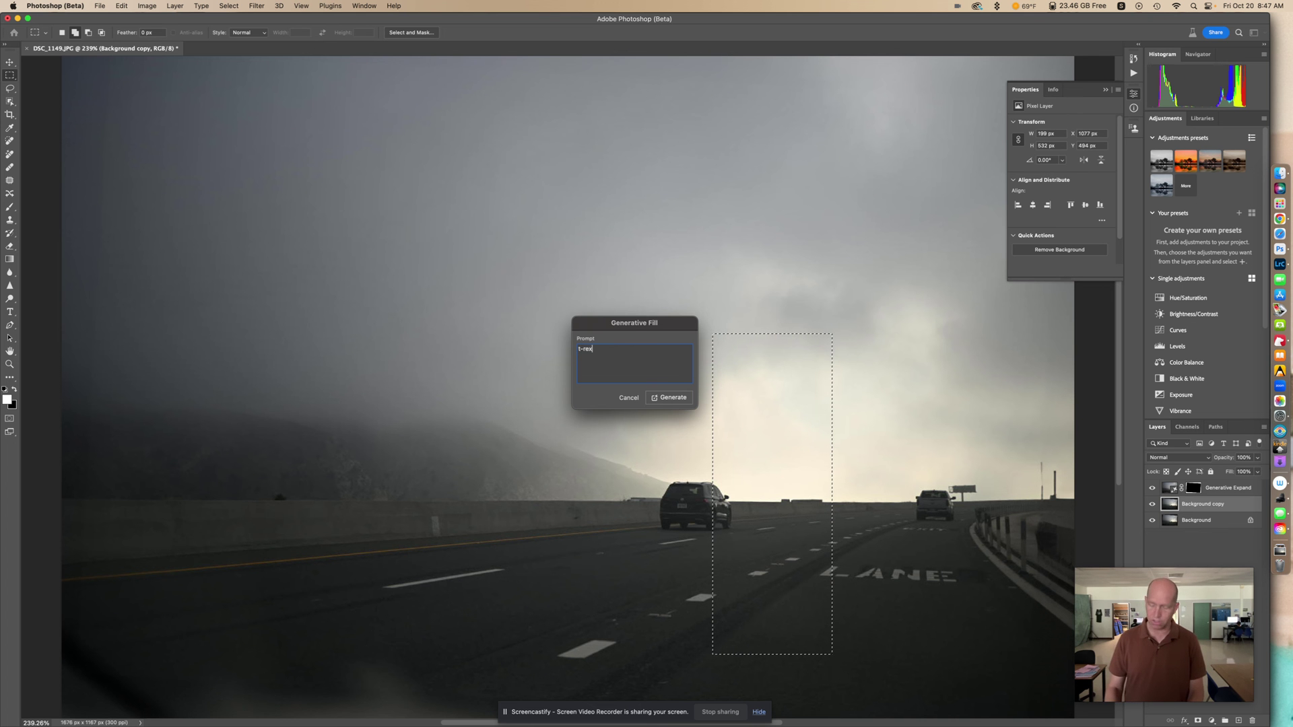
key("Return")
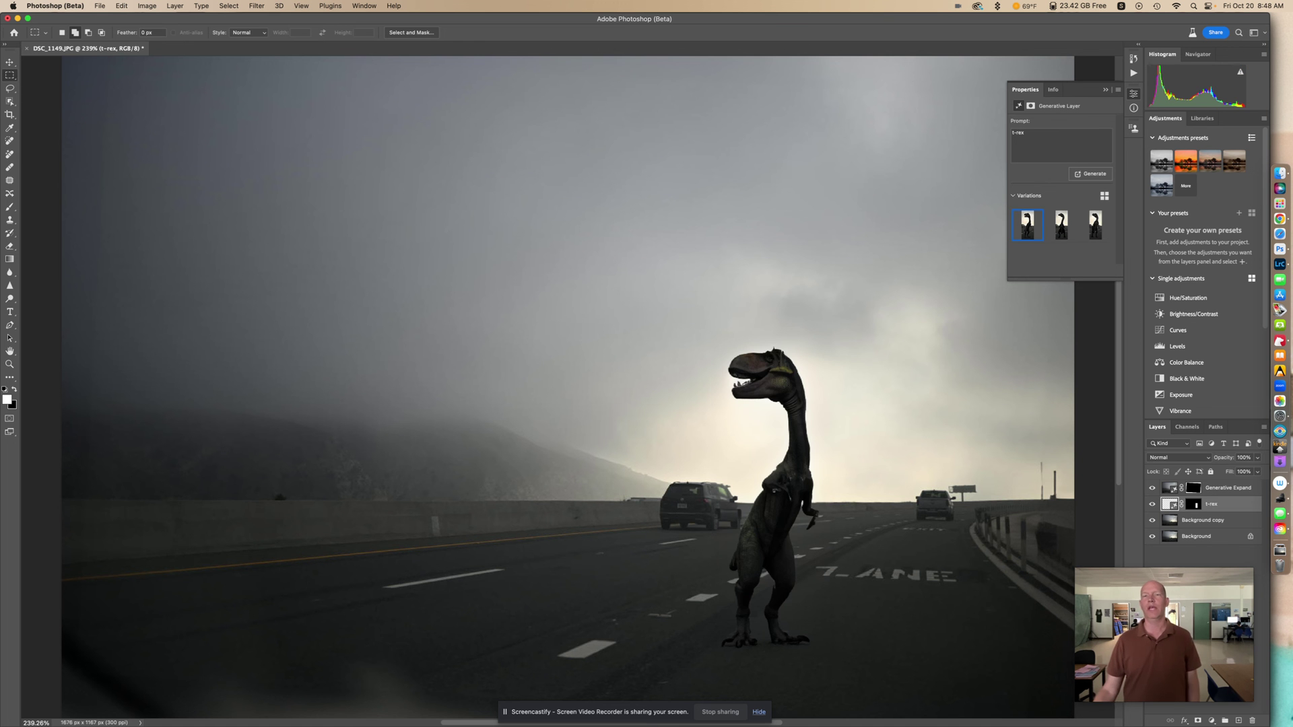
- Pick a different T-rex variation thumbnail in the Properties panel
left_click(1061, 241)
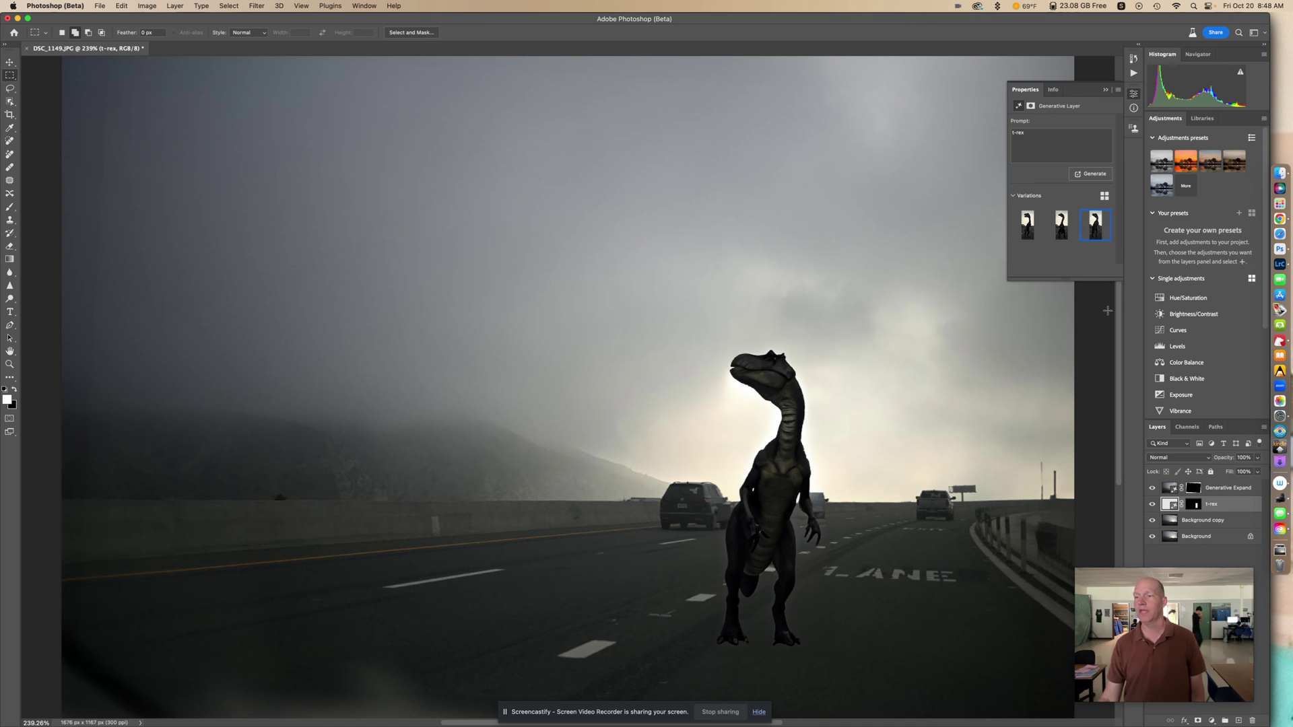
- Save a Photoshop-format copy named t-rx-DSC_1149 copy.psd with maximum compatibility
left_click(101, 7)
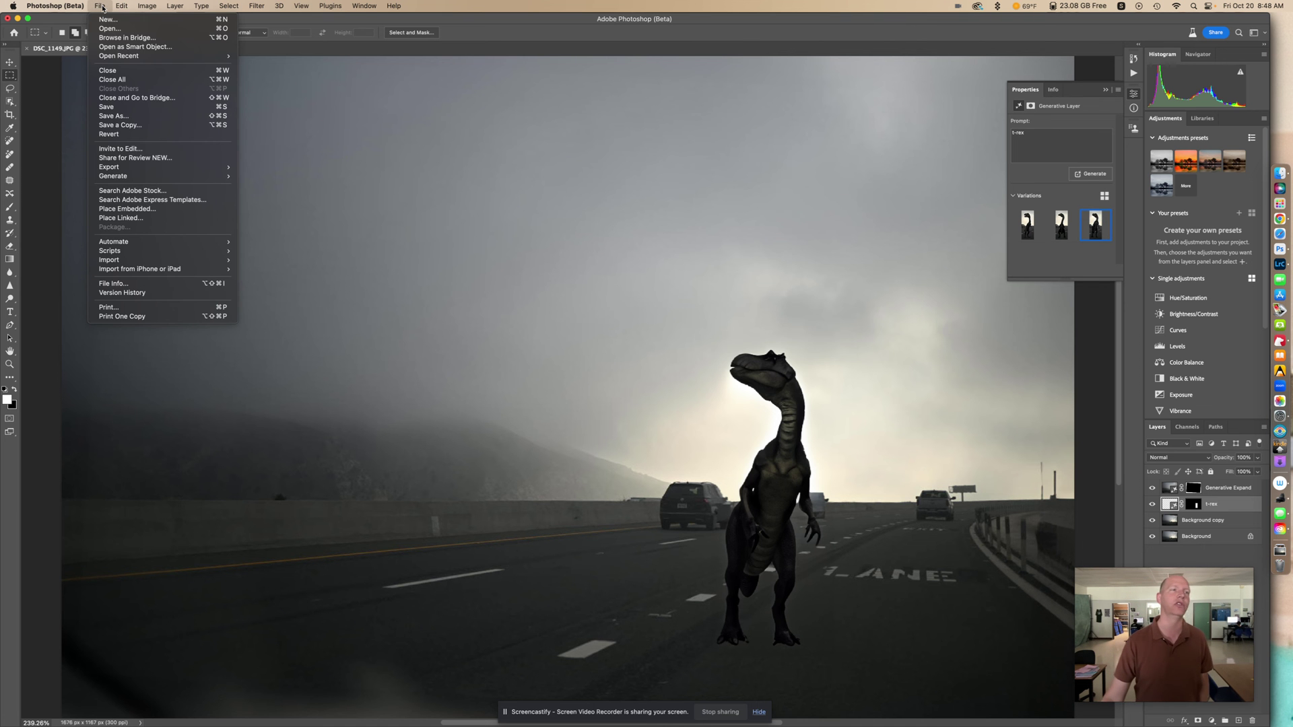
left_click(118, 125)
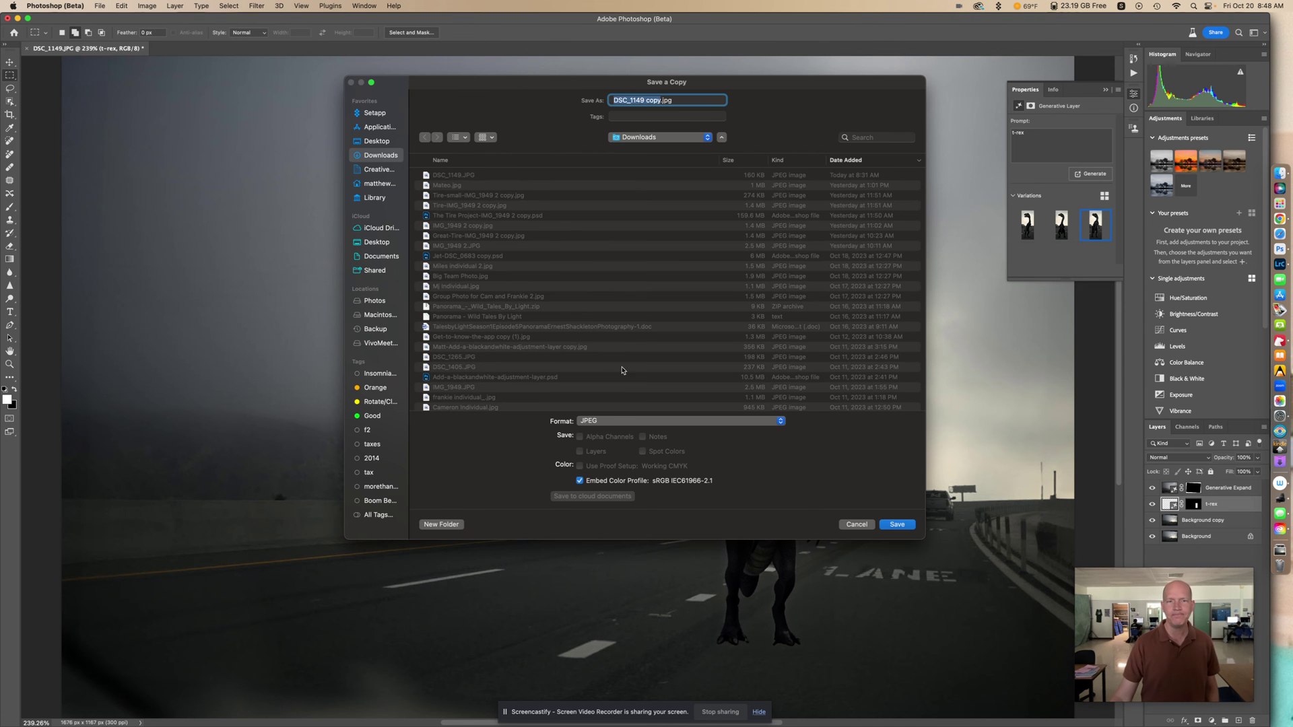
left_click(629, 427)
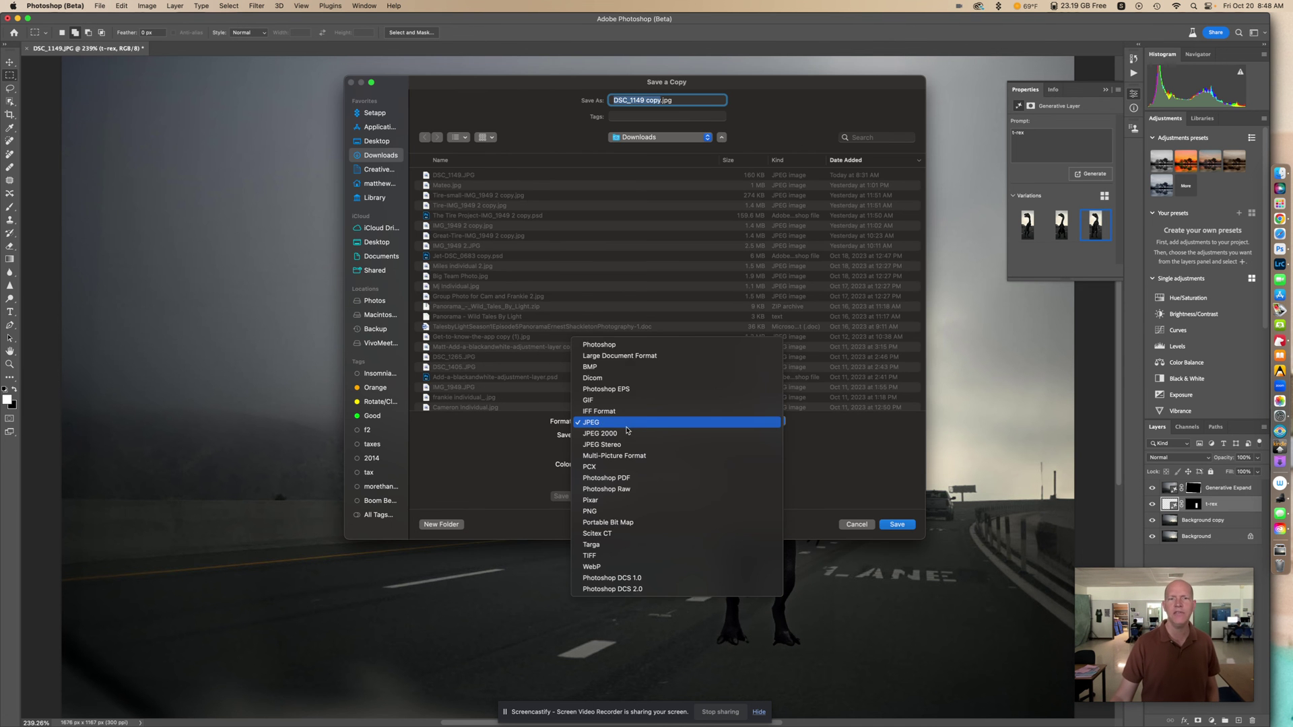
left_click(636, 342)
key("Left")
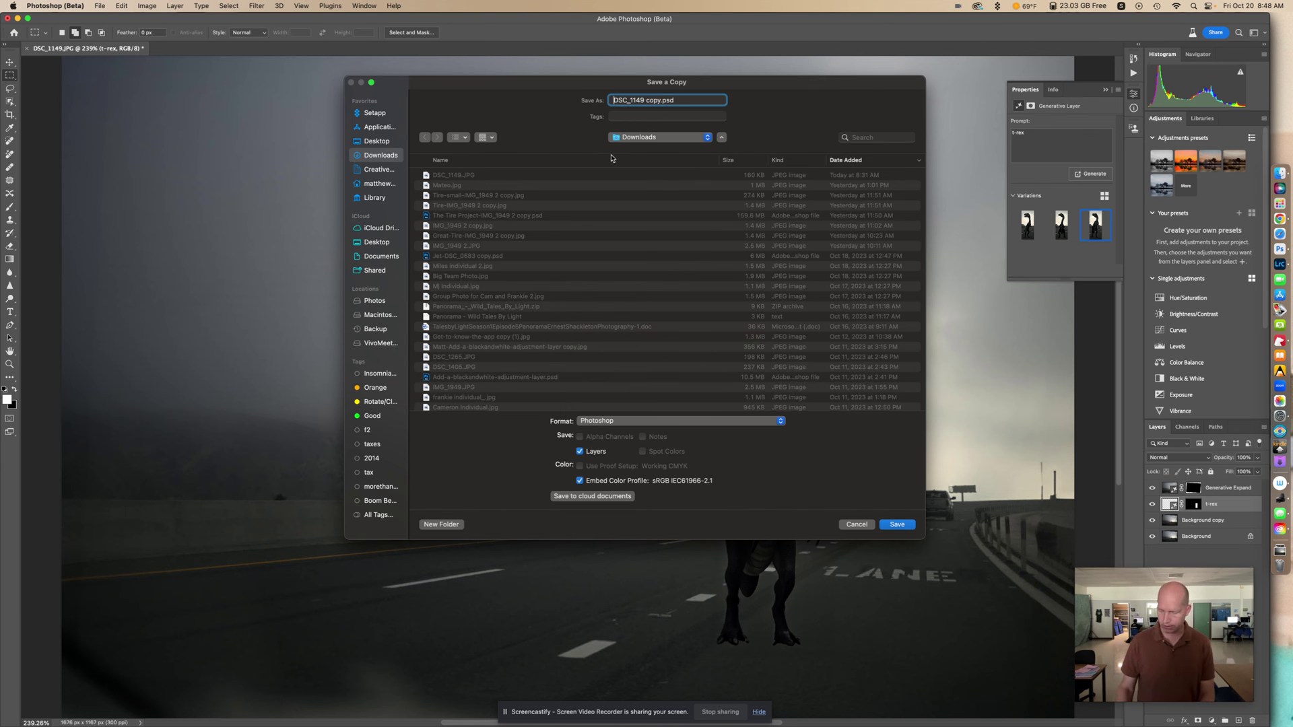
type("t-rx")
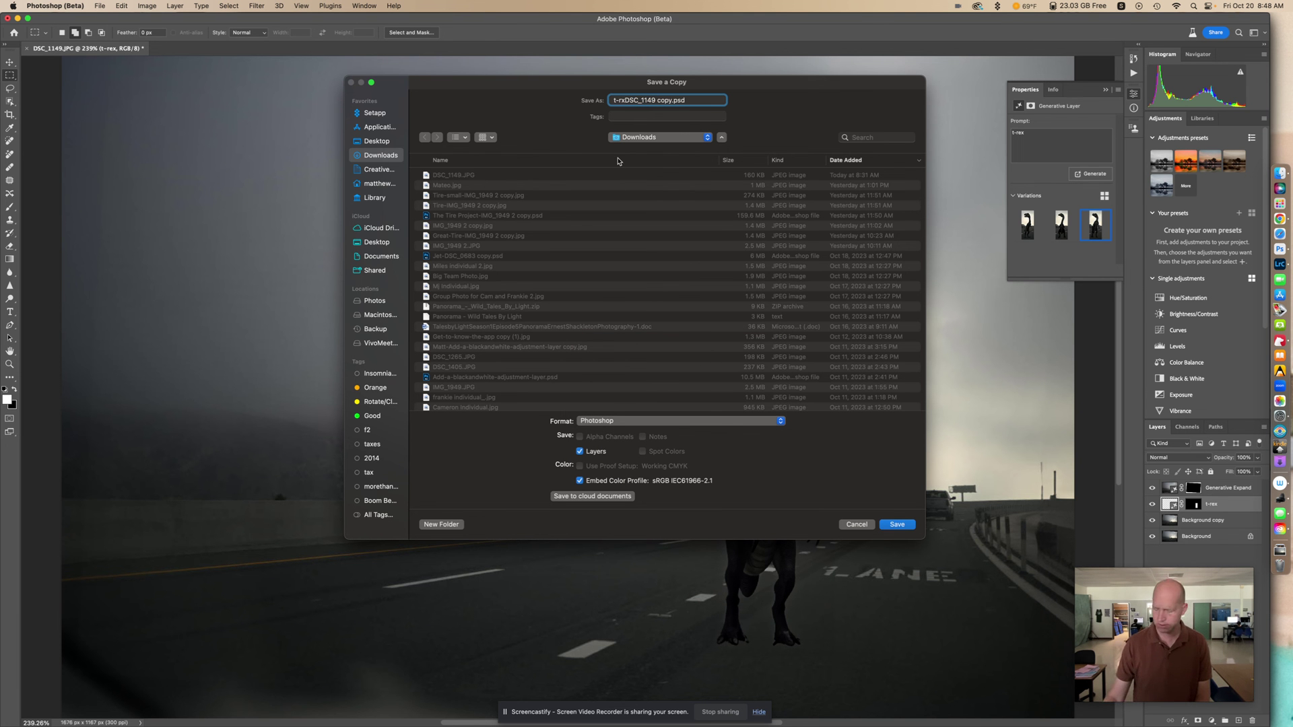
type("-")
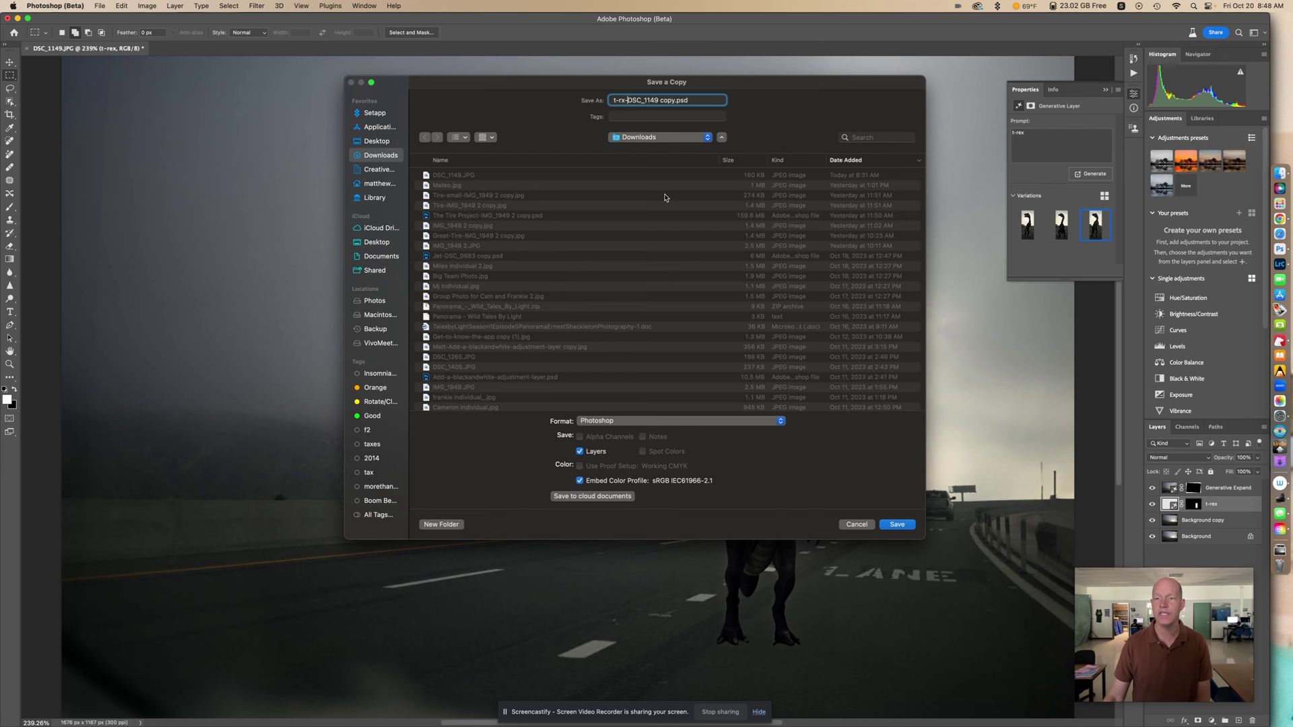
left_click(897, 524)
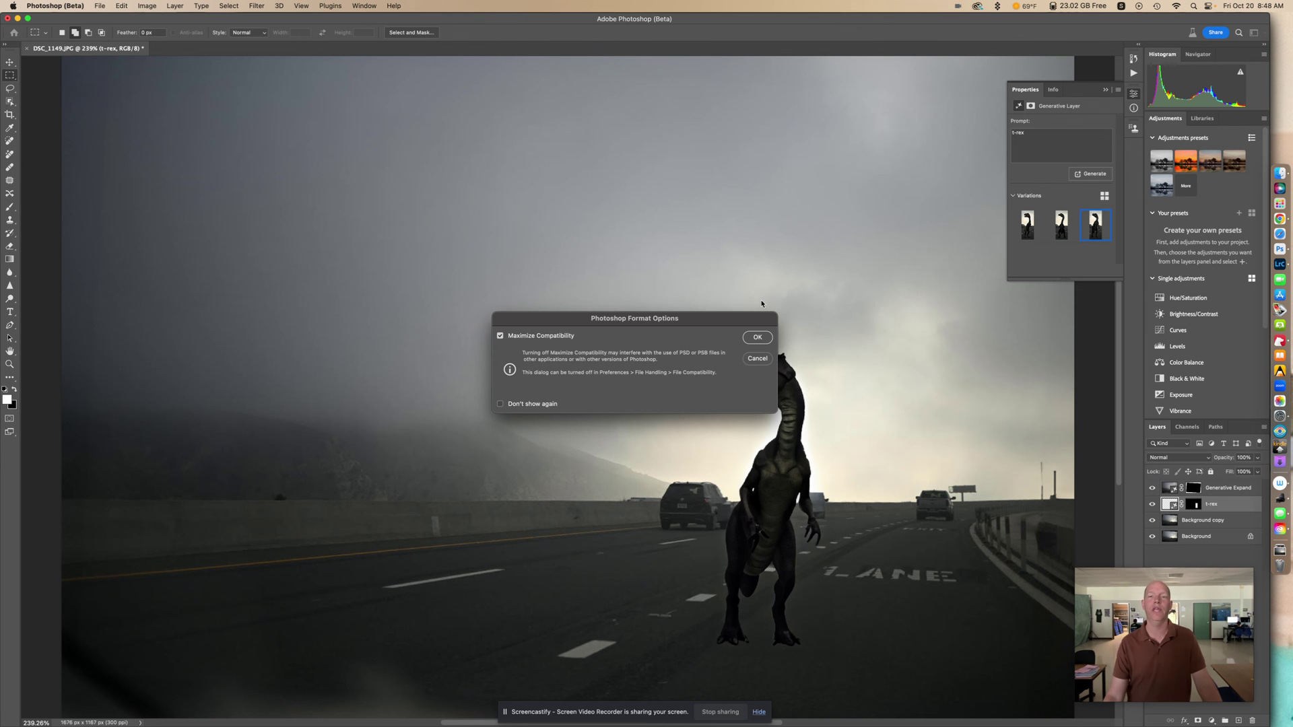
left_click(765, 340)
- Save DSC_1149 copy.jpg to Downloads at JPEG quality 8 (High)
left_click(101, 7)
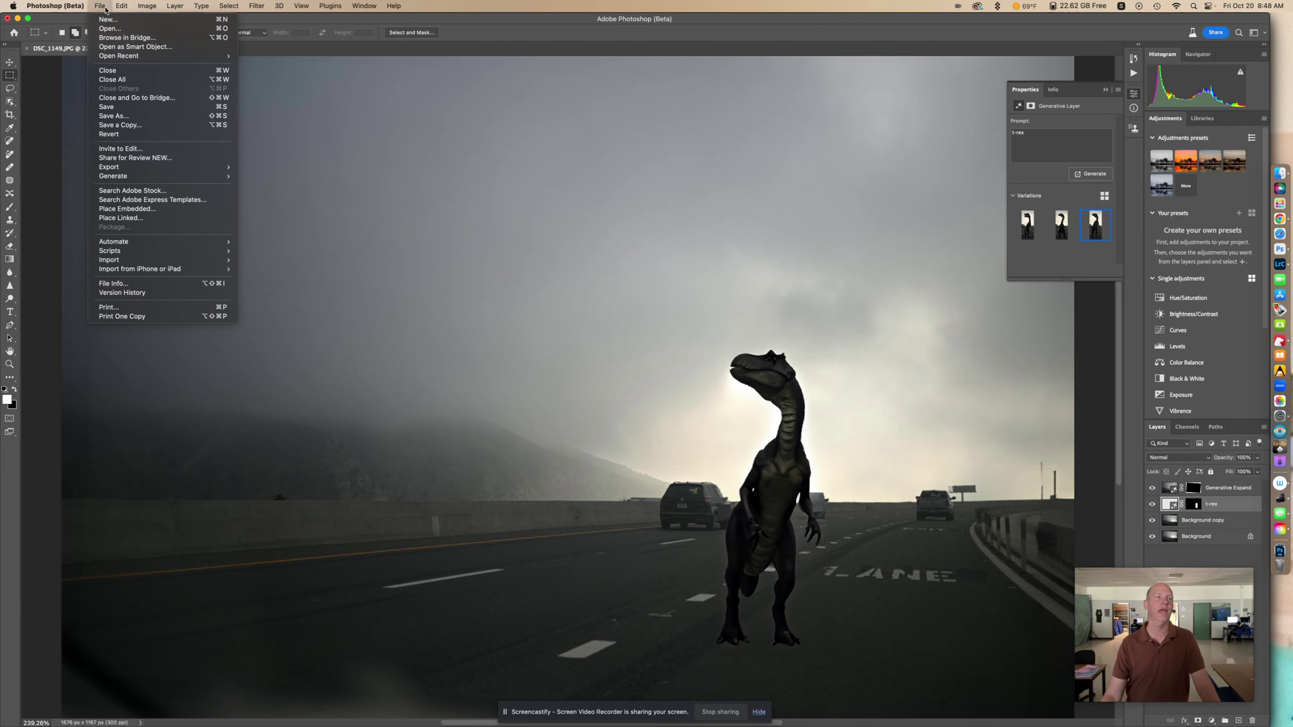
left_click(119, 124)
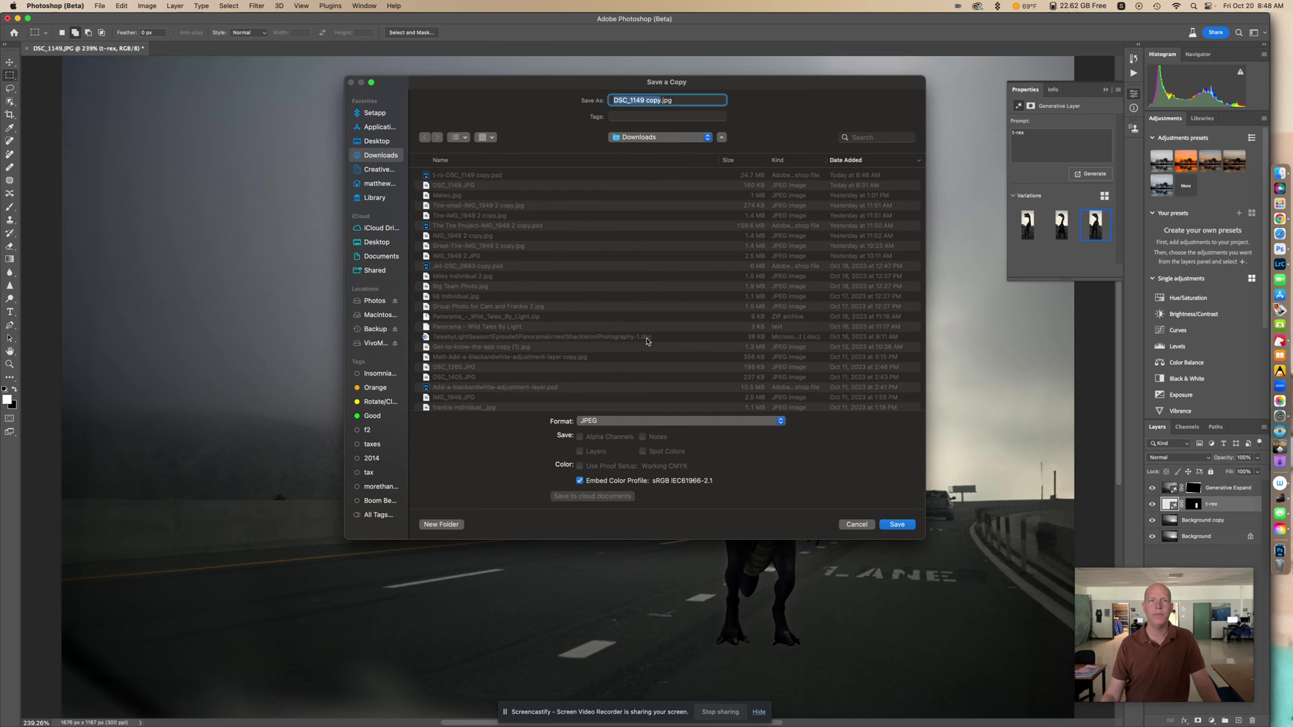
left_click(899, 525)
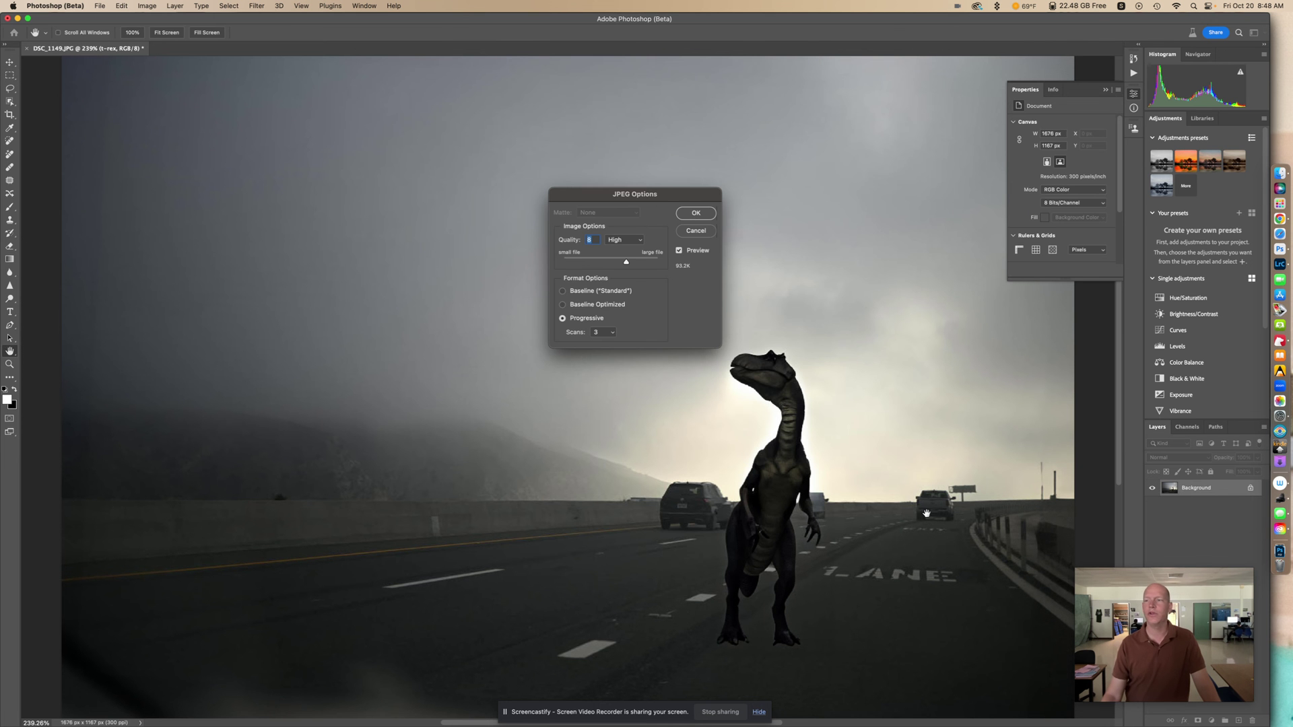
left_click(696, 213)
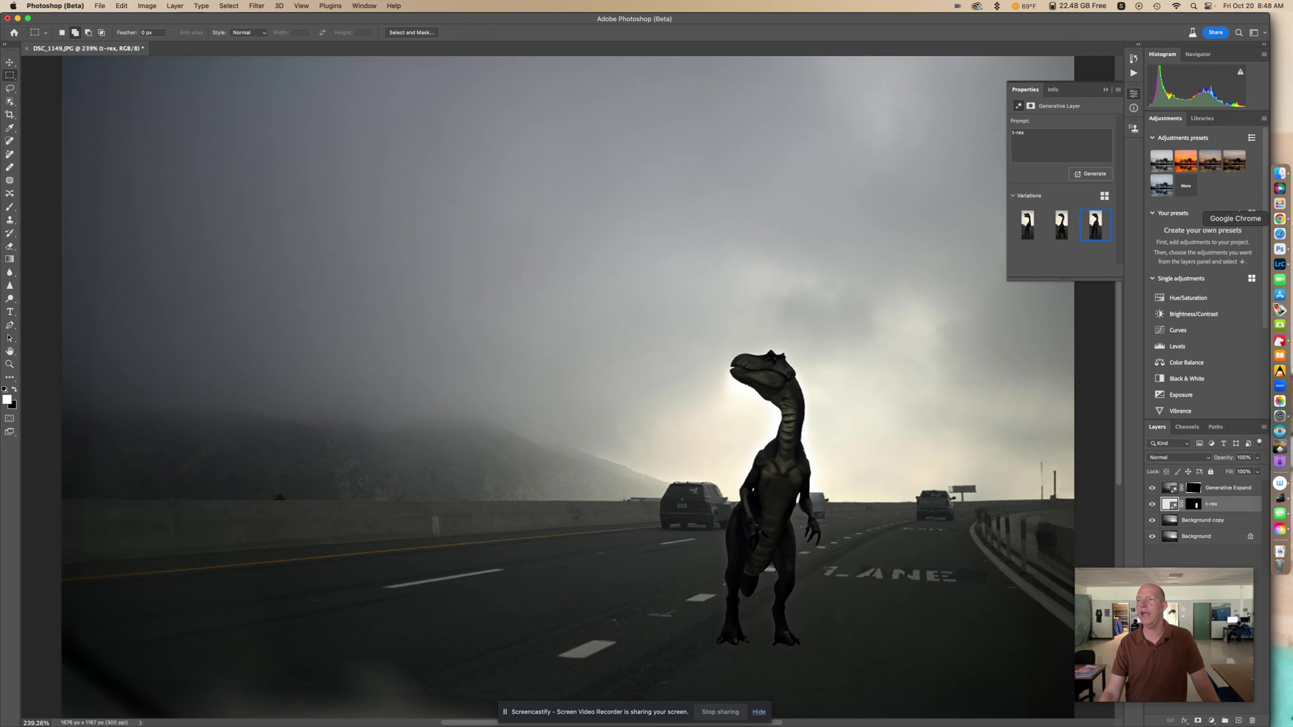
left_click(1279, 219)
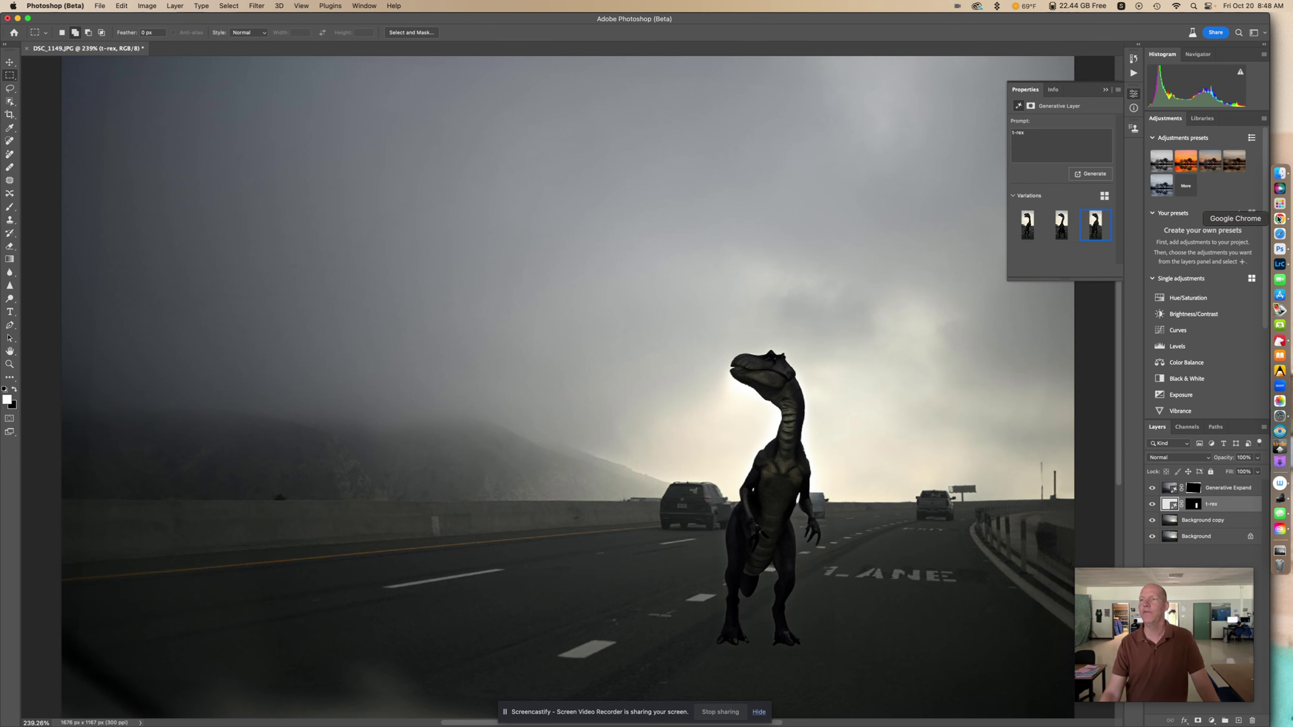